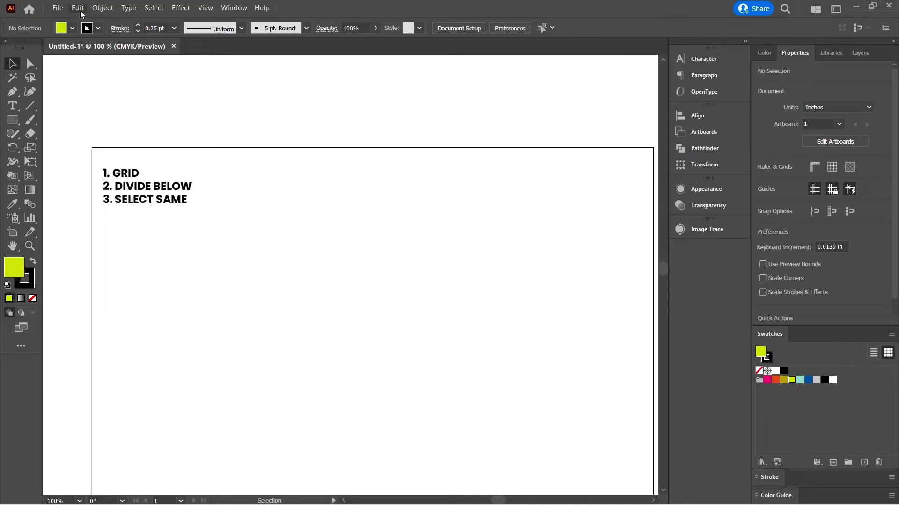
Open the General preferences and check that the units are inches.
click(80, 11)
mouse_move(116, 374)
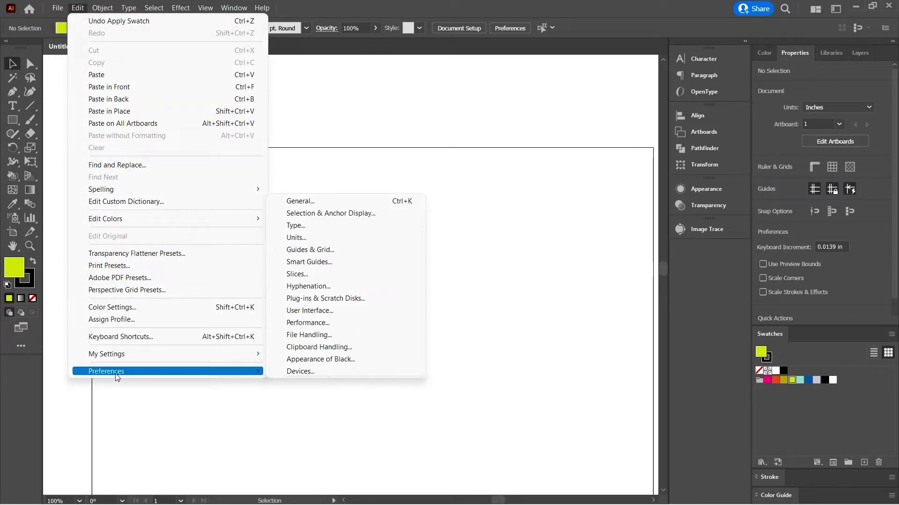
click(308, 202)
click(239, 122)
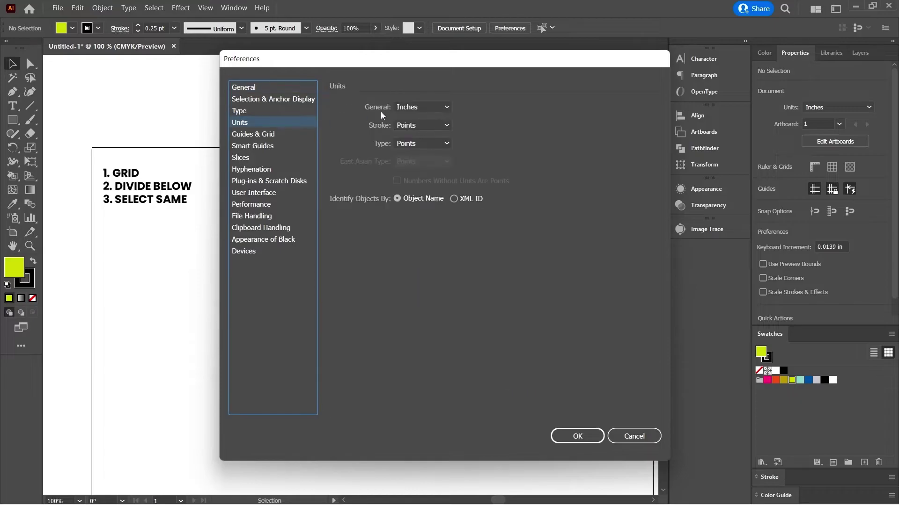
drag(415, 63, 392, 66)
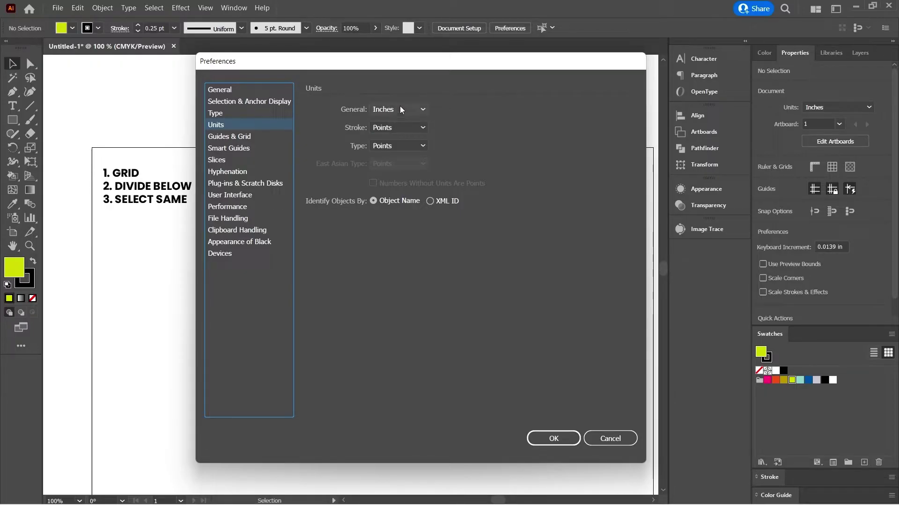
Set Guides & Grid to a gridline every 1 in, 12 subdivisions, Lines style, and apply.
click(243, 136)
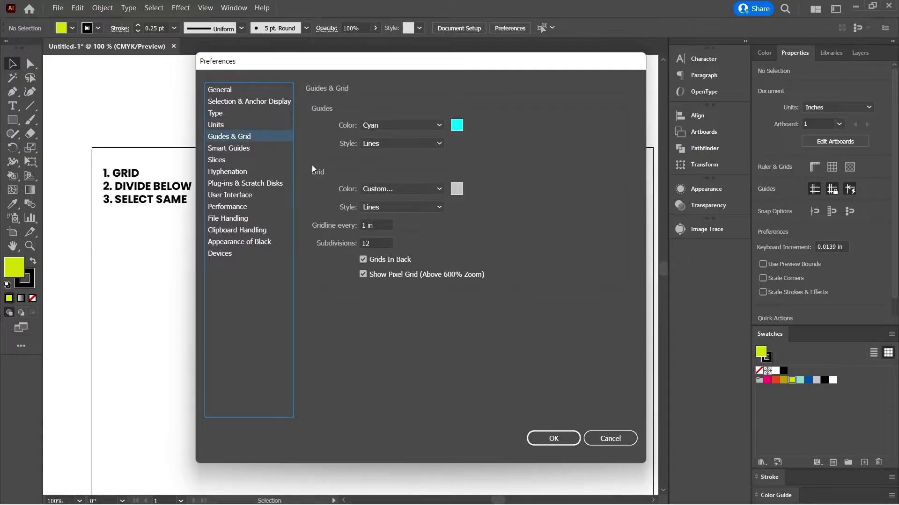
click(439, 188)
click(439, 188)
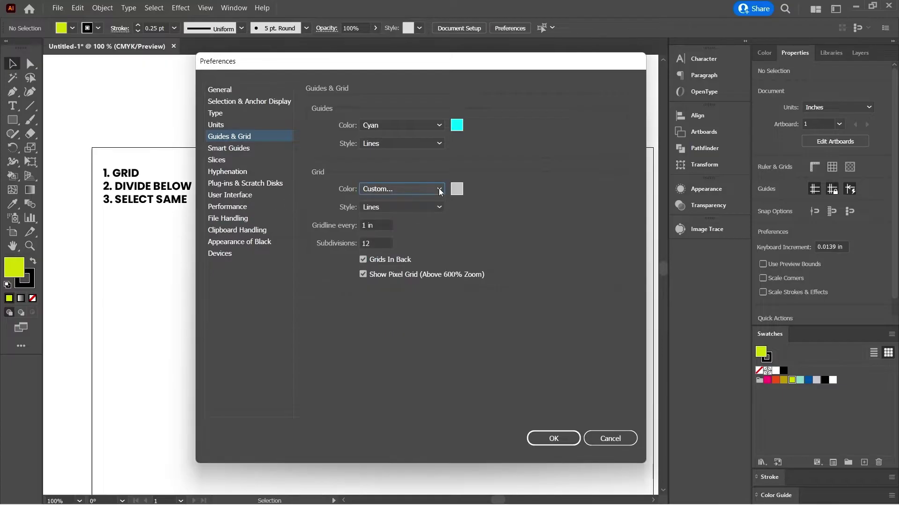
click(436, 206)
click(437, 207)
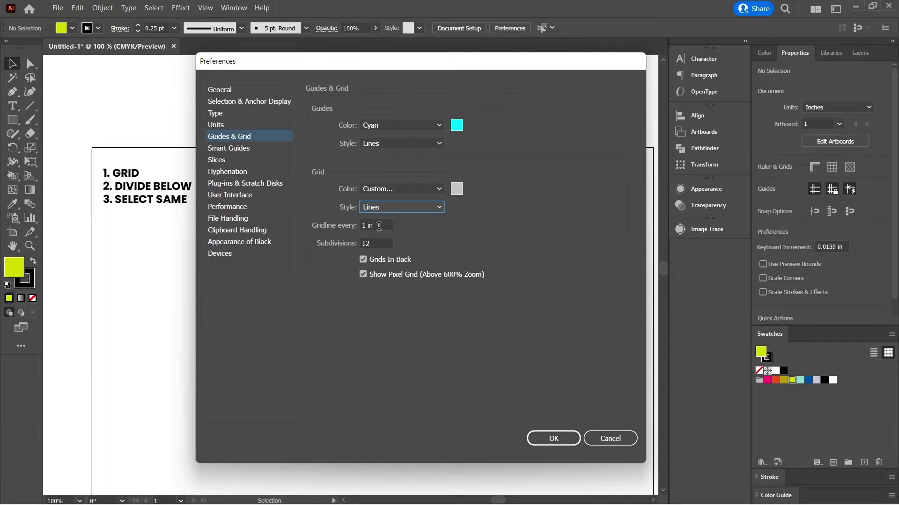
click(382, 242)
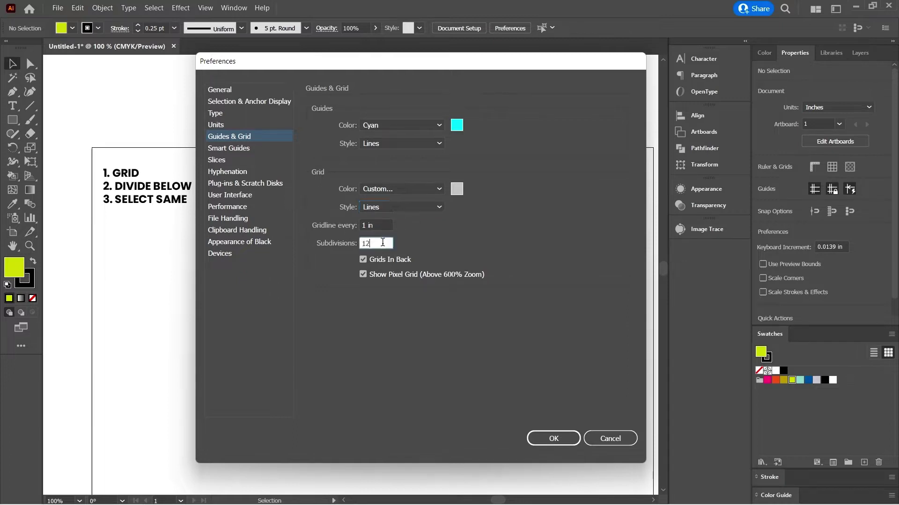
click(550, 435)
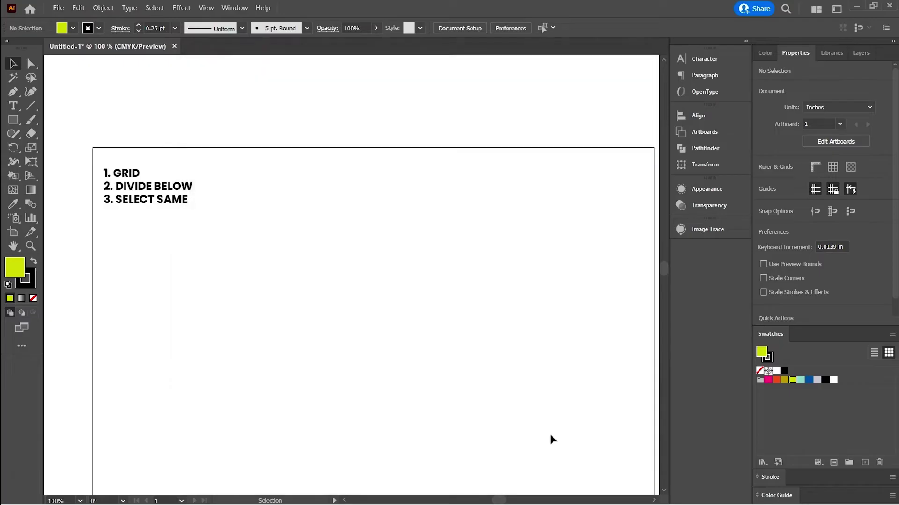
Turn on Show Grid and zoom in and out to inspect the 1 in grid.
click(204, 7)
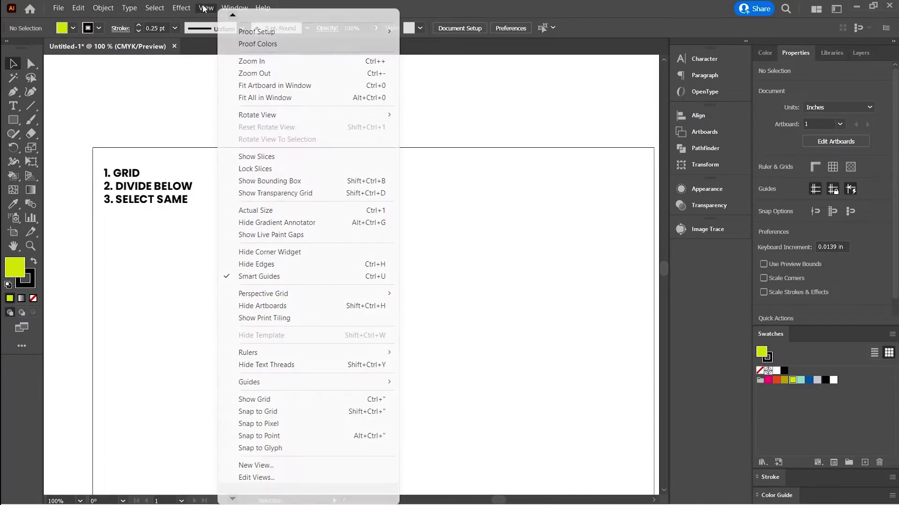
click(361, 402)
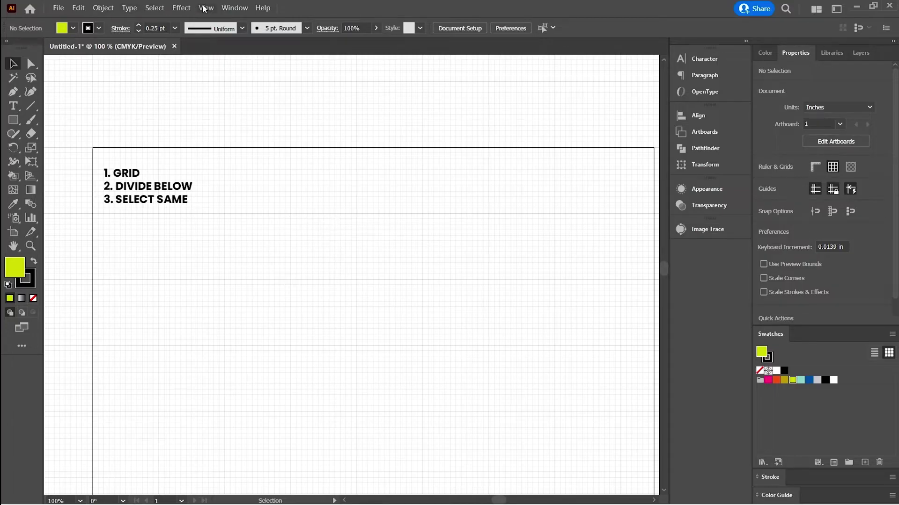
scroll(268, 186, up, 1)
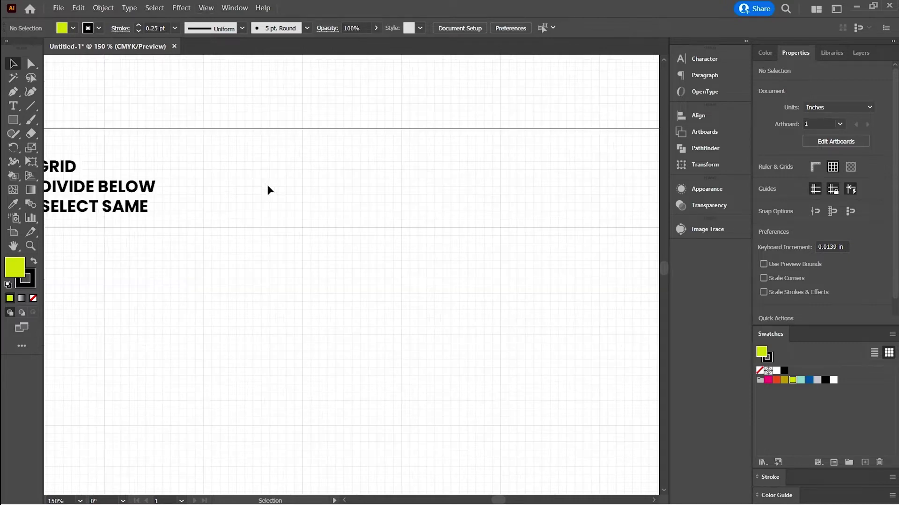
scroll(270, 187, down, 2)
scroll(270, 192, down, 1)
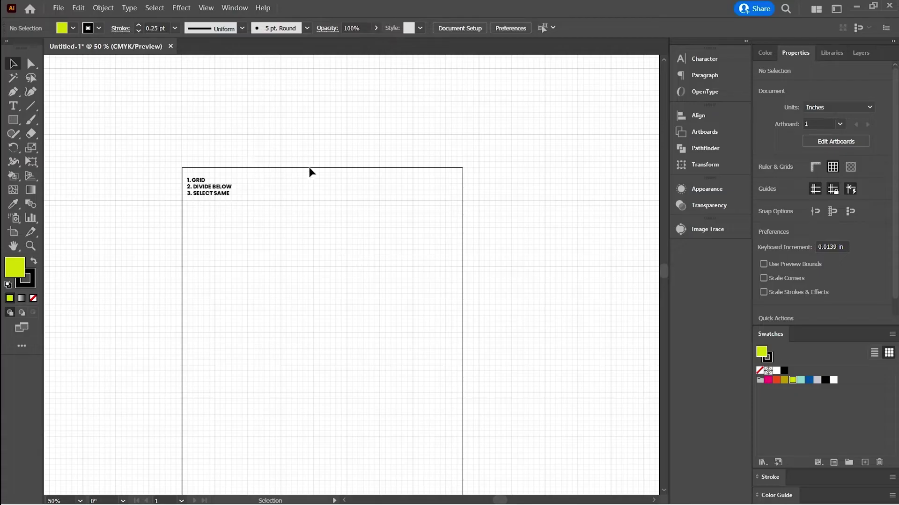
scroll(300, 216, up, 1)
alt+scroll(301, 216, down, 2)
alt+scroll(301, 216, up, 2)
alt+scroll(301, 221, up, 6)
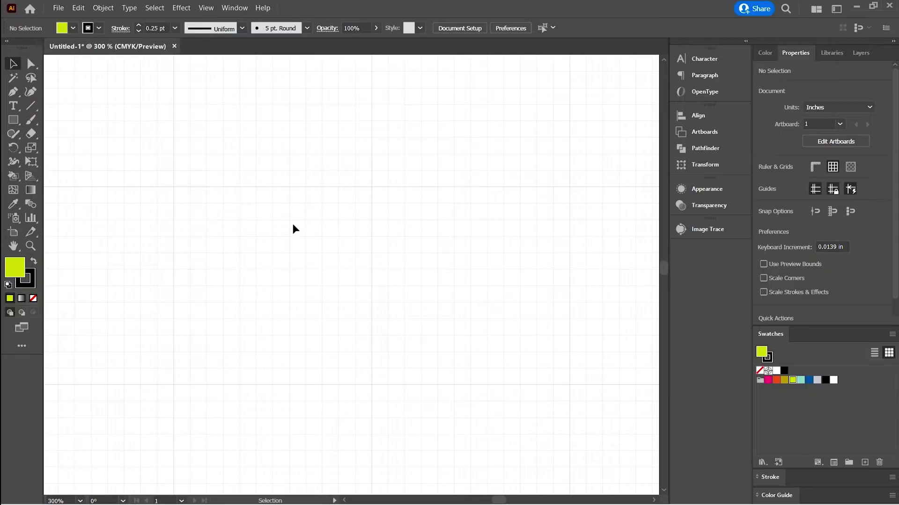
alt+scroll(292, 225, up, 1)
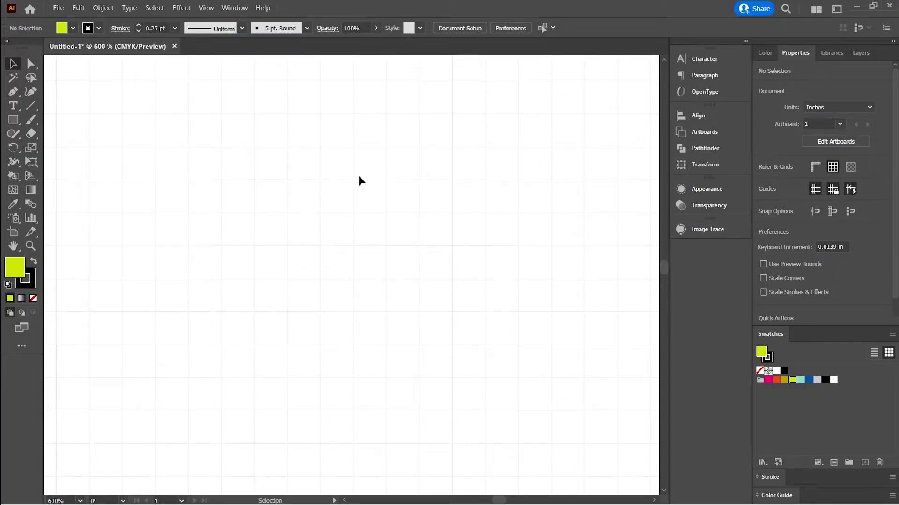
alt+scroll(393, 211, down, 5)
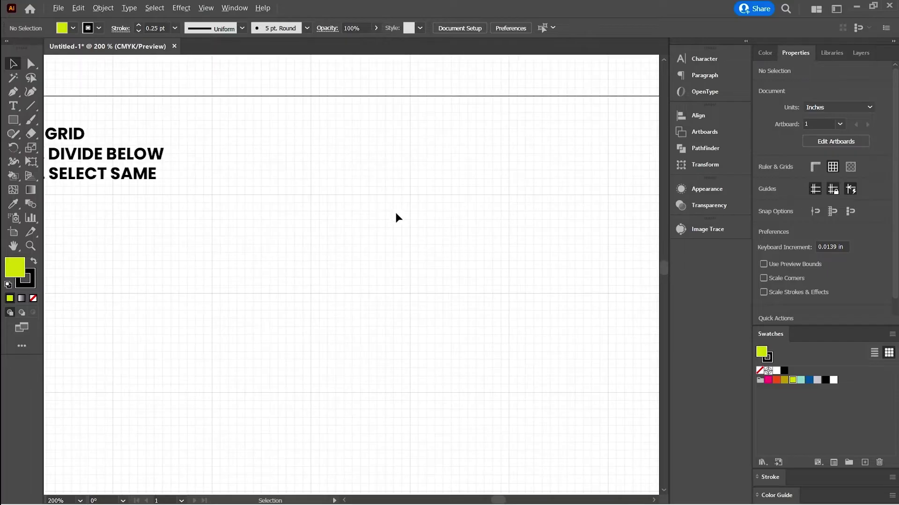
Turn on Snap to Grid and switch to the Rectangle tool with M.
click(206, 7)
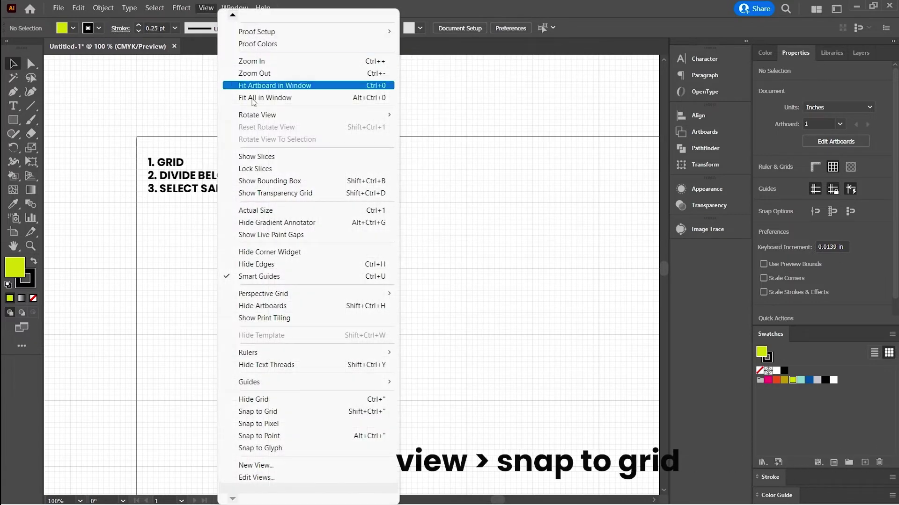
click(329, 416)
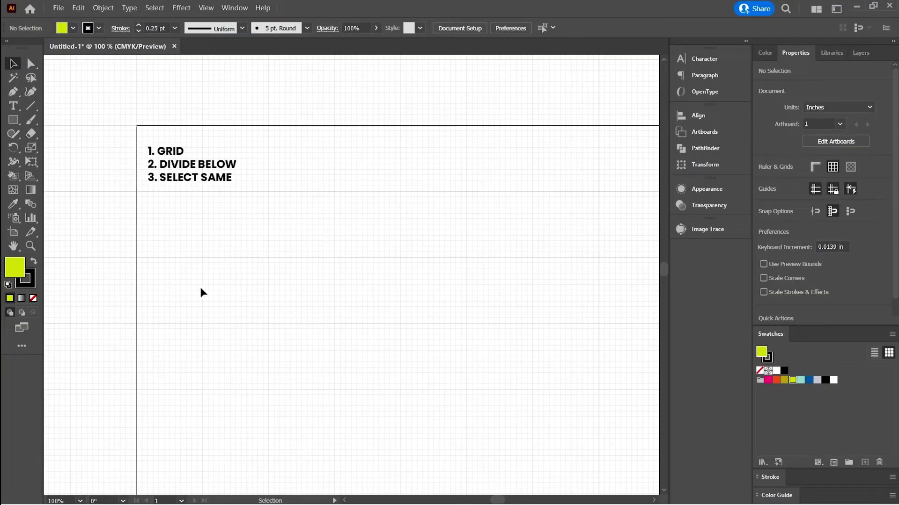
key(m)
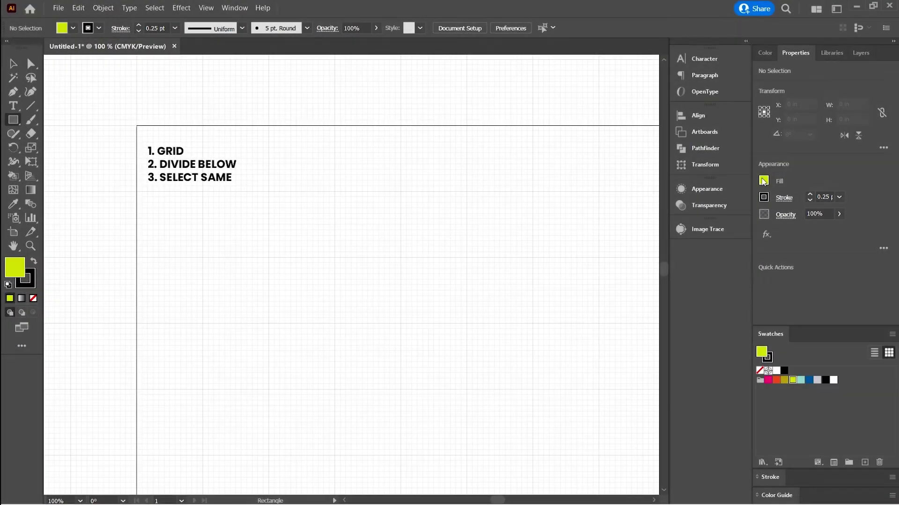
Draw a 1 × 1 in grid-snapped square below the heading with no fill, then deselect it.
click(763, 181)
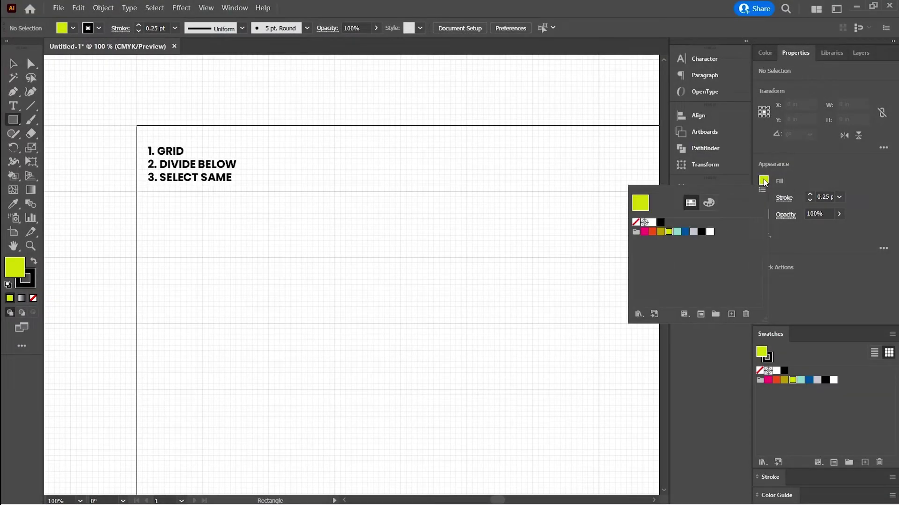
click(763, 181)
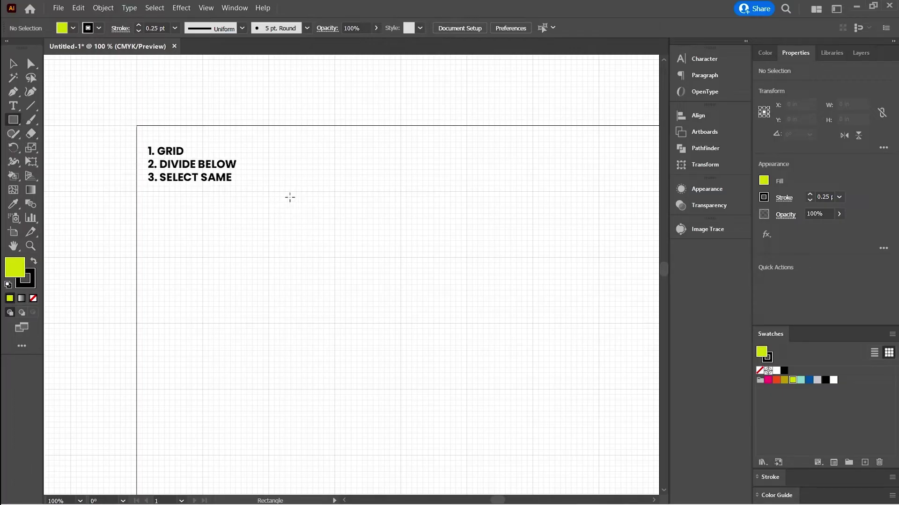
drag(268, 191, 336, 258)
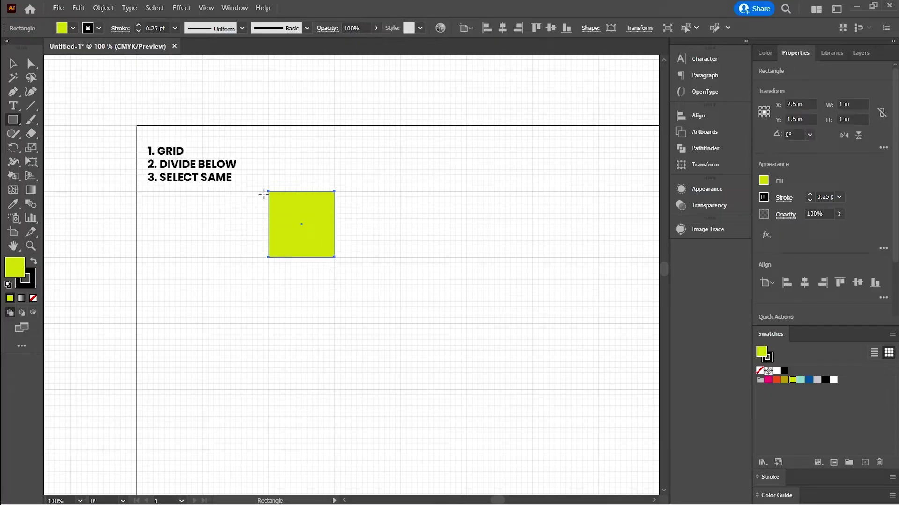
key(Delete)
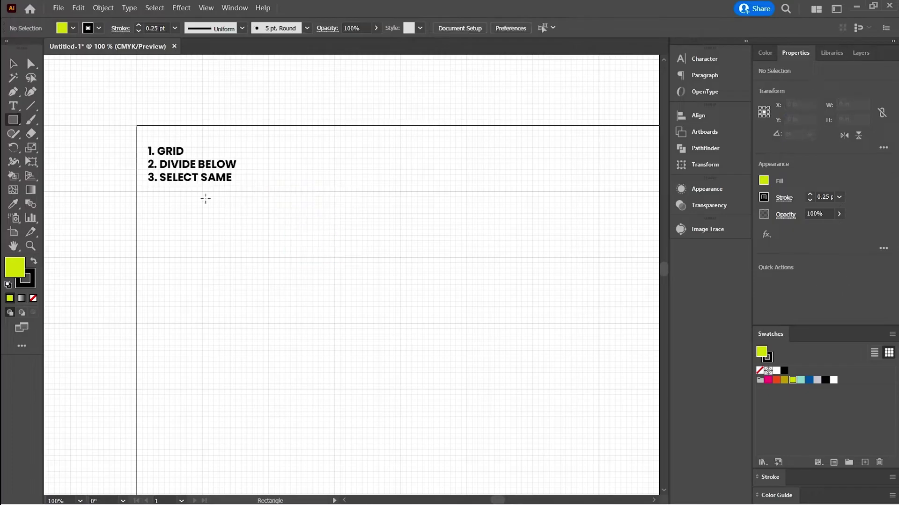
drag(268, 191, 332, 257)
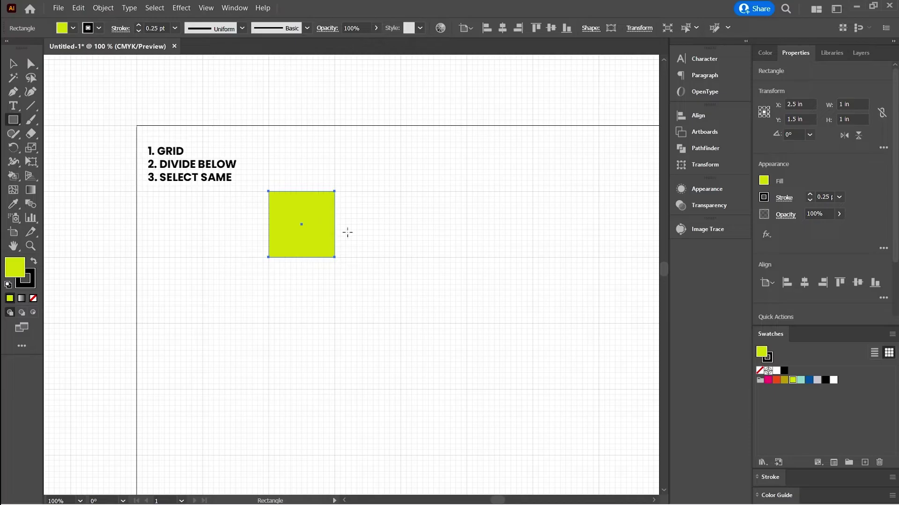
key(slash)
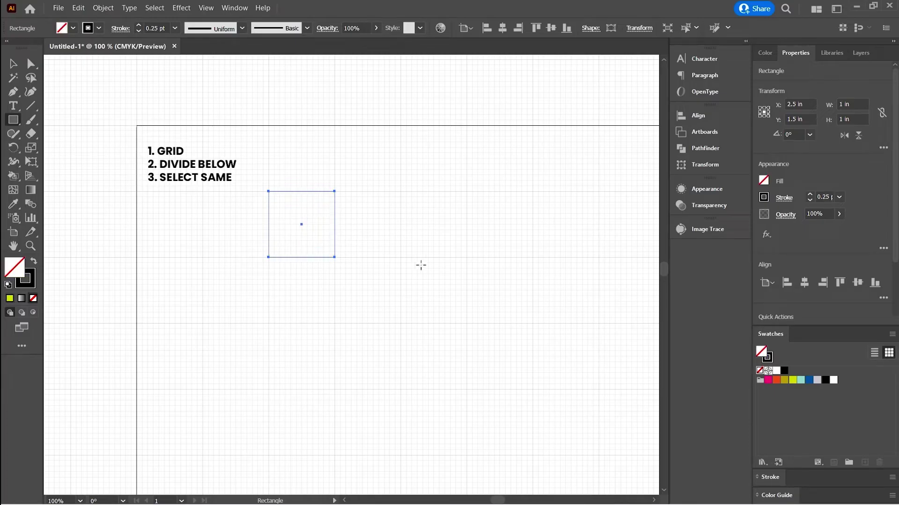
click(13, 63)
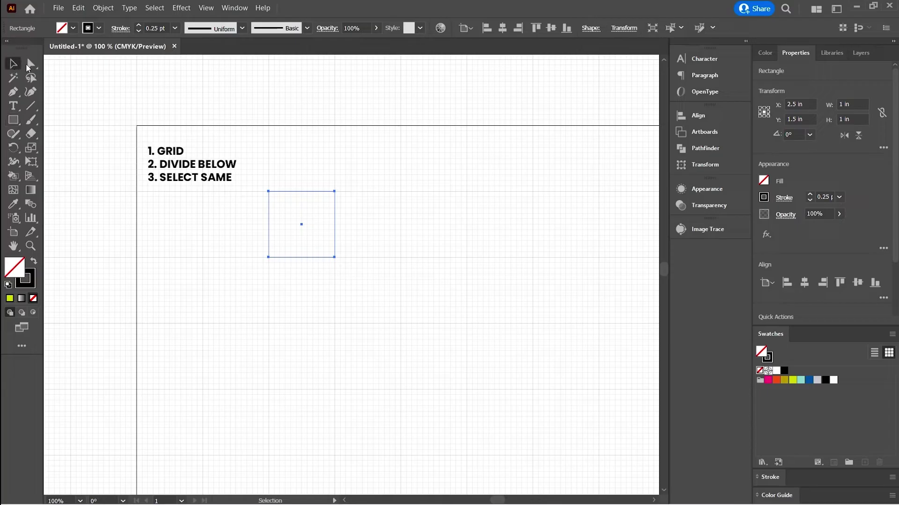
click(390, 261)
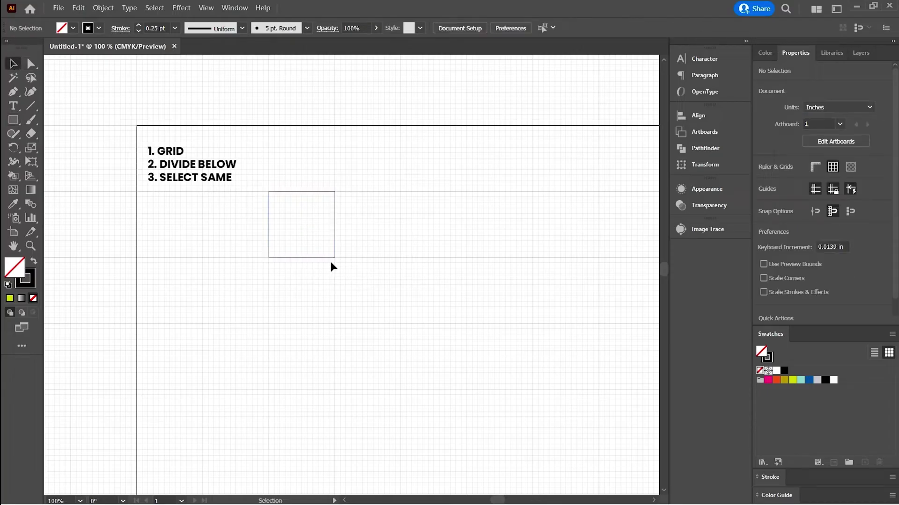
Draw a diagonal line from the square's top-left to bottom-right corner.
click(30, 107)
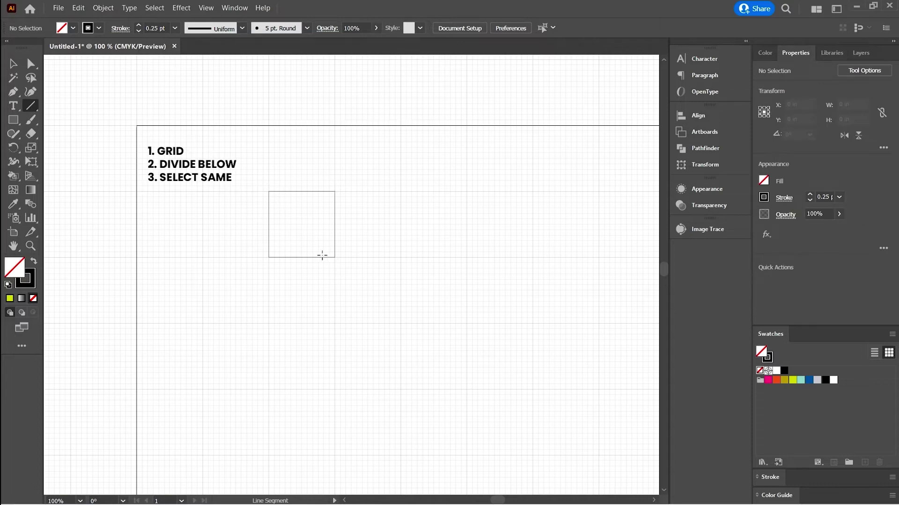
scroll(322, 256, up, 3)
scroll(271, 271, up, 3)
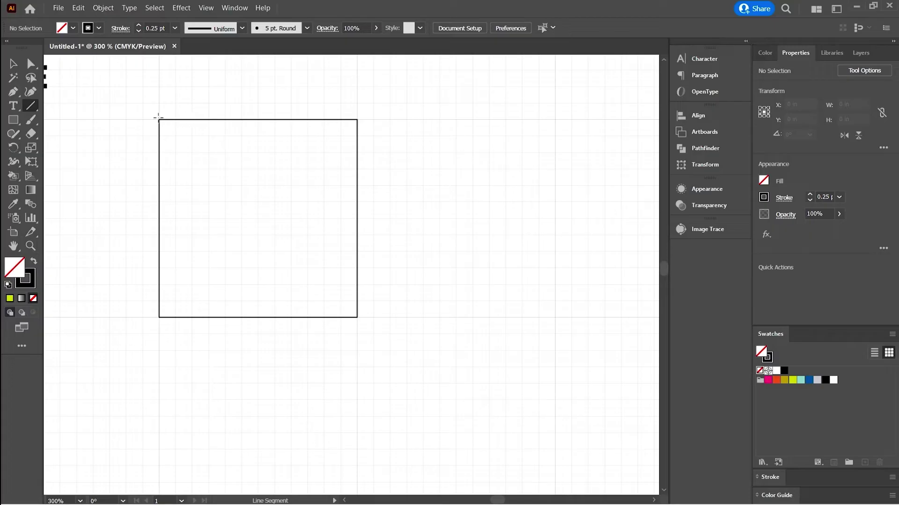
drag(159, 117, 333, 298)
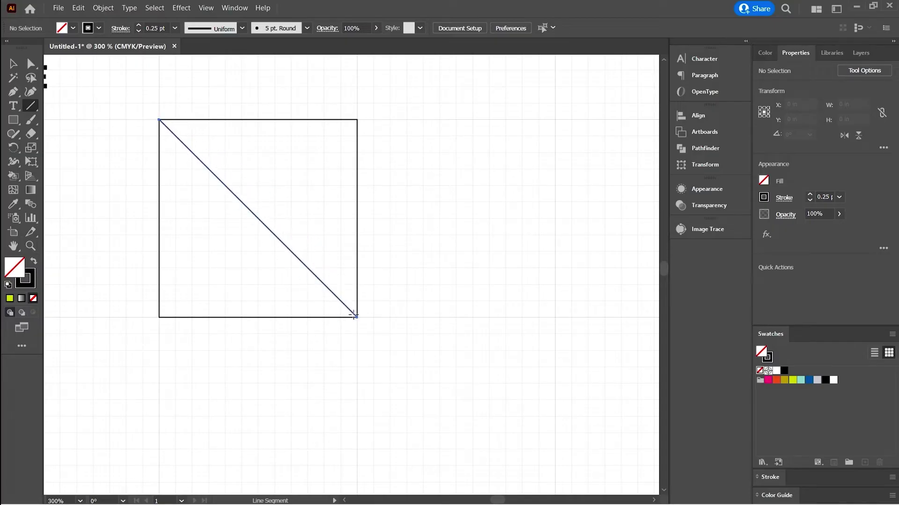
mouse_move(354, 316)
mouse_down()
mouse_move(340, 284)
mouse_move(309, 297)
mouse_move(311, 287)
mouse_move(355, 316)
mouse_up()
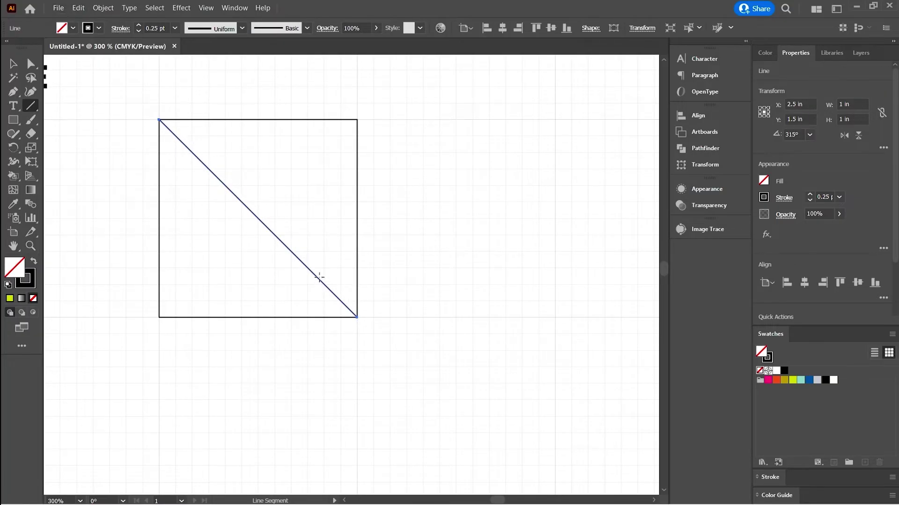
Apply Divide Objects Below, then test by pulling a triangle away and putting it back.
click(102, 9)
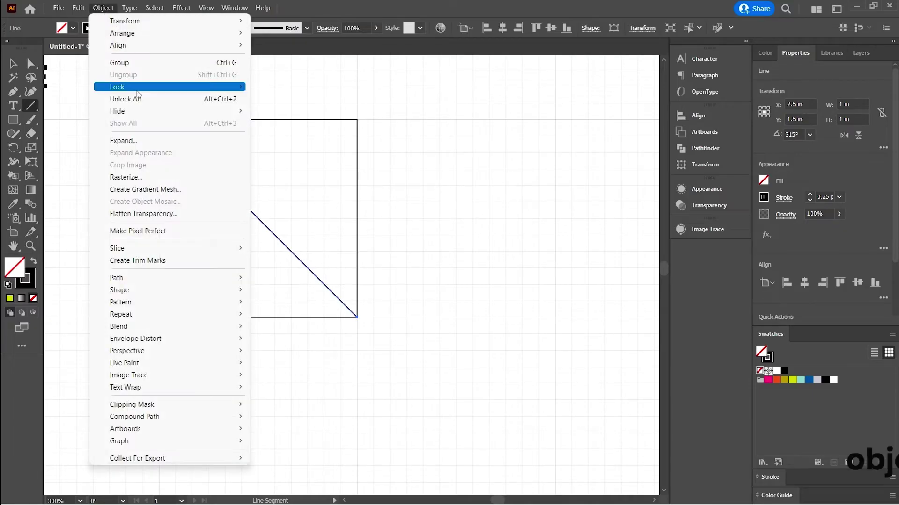
mouse_move(143, 279)
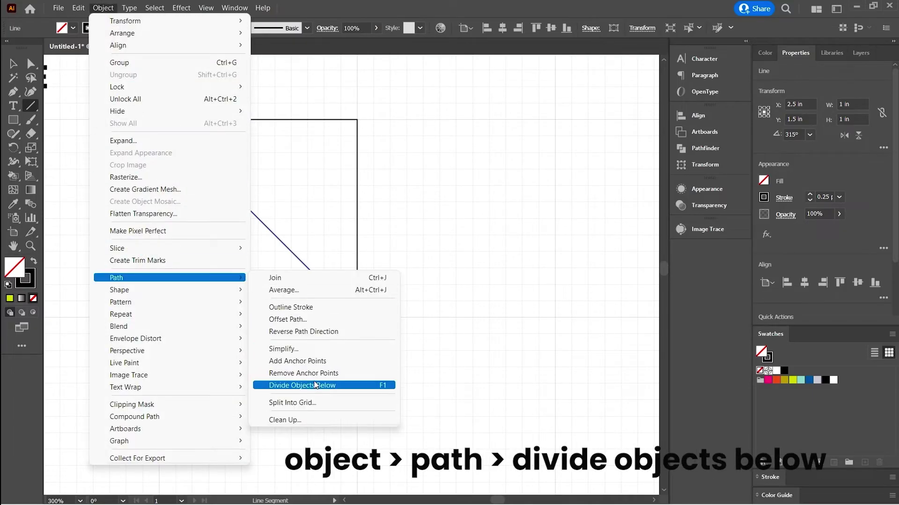
click(317, 386)
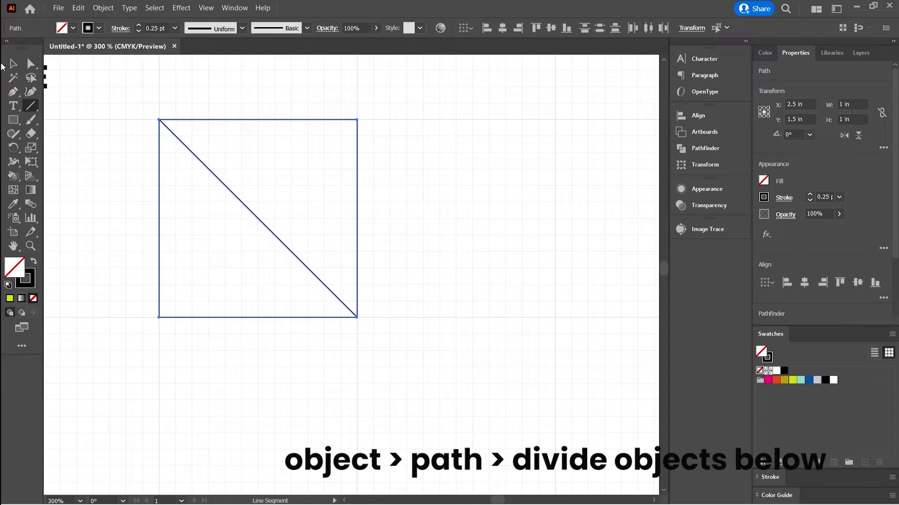
click(13, 63)
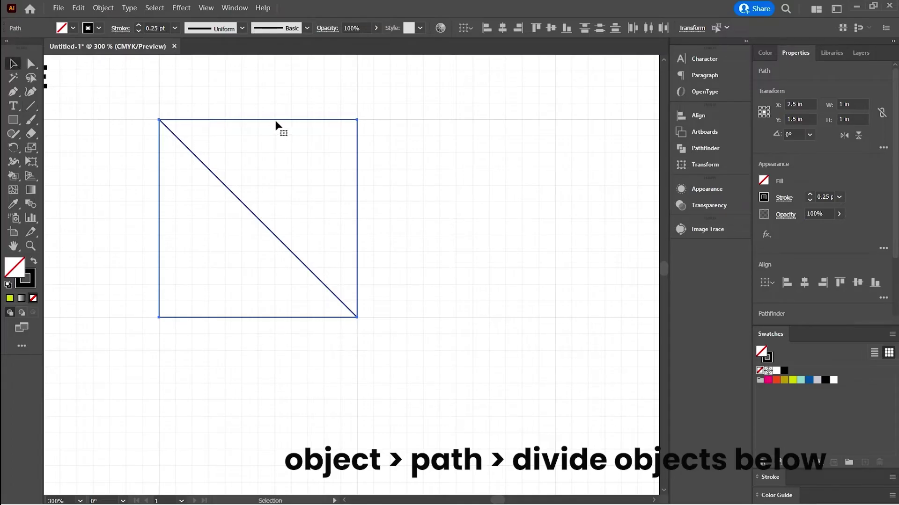
click(309, 124)
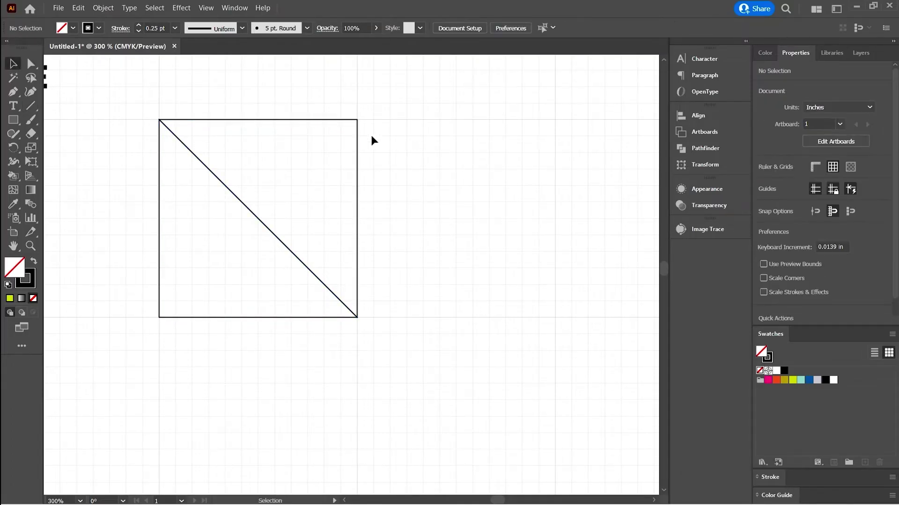
mouse_move(356, 128)
mouse_down()
mouse_move(391, 128)
mouse_move(365, 135)
mouse_move(369, 128)
mouse_move(364, 146)
mouse_move(365, 135)
mouse_move(345, 135)
mouse_move(353, 139)
mouse_up()
click(429, 261)
Fill the upper-right triangle yellow-green and the lower-left triangle white from the Fill swatches.
click(302, 121)
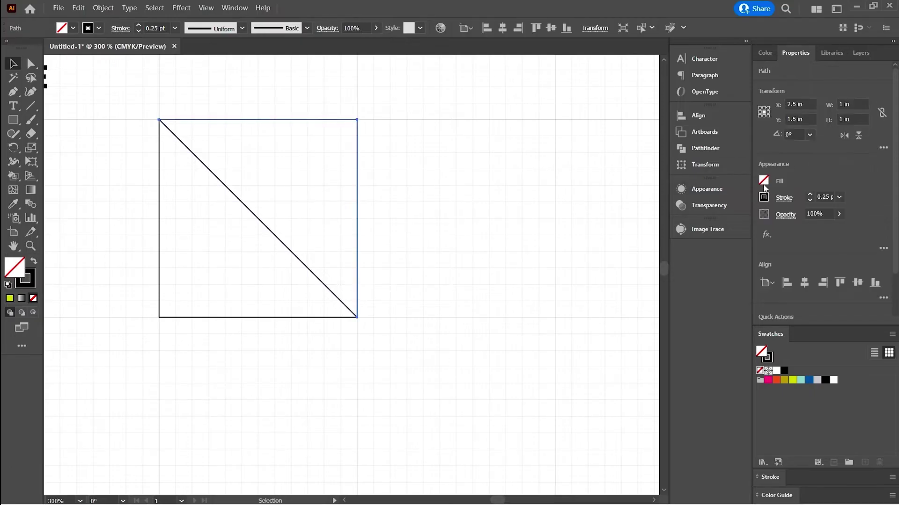
click(763, 181)
click(670, 231)
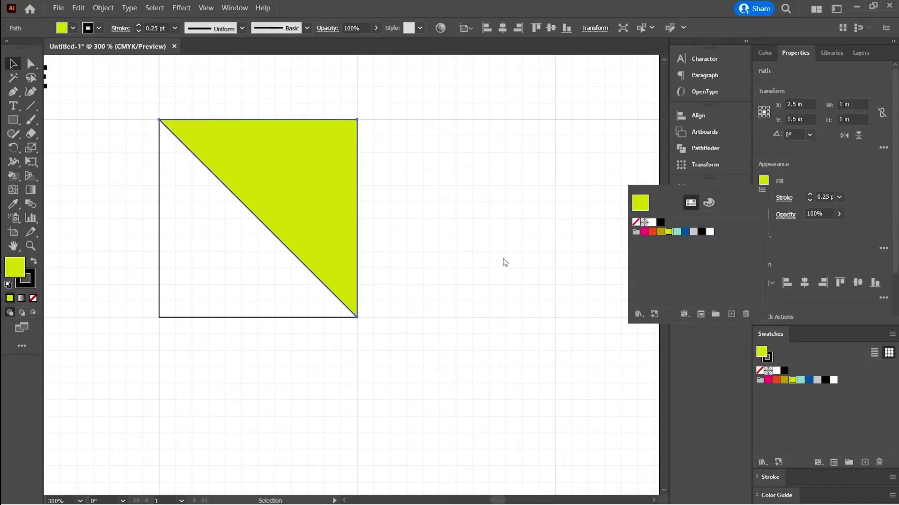
click(159, 247)
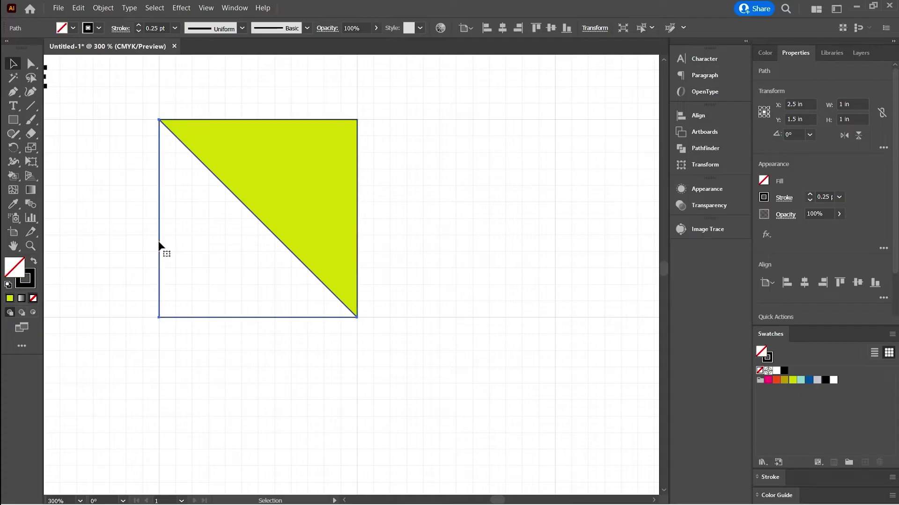
click(765, 182)
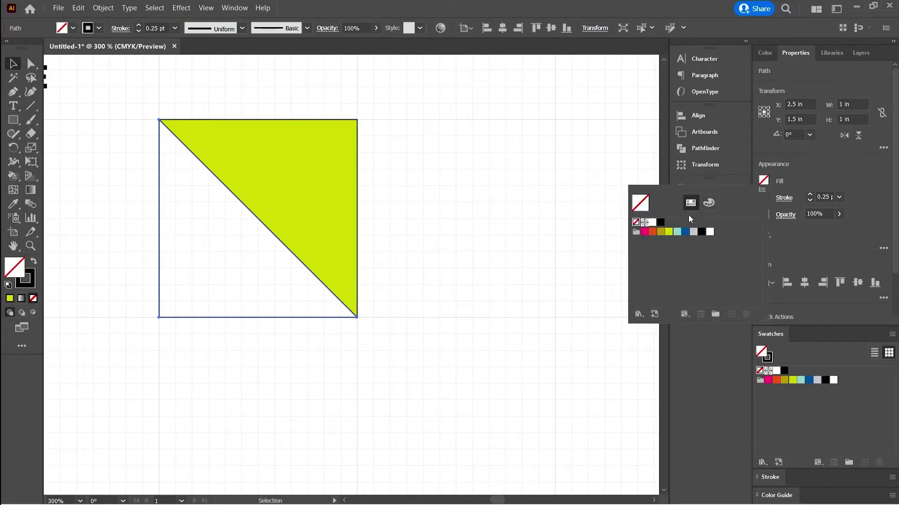
click(709, 232)
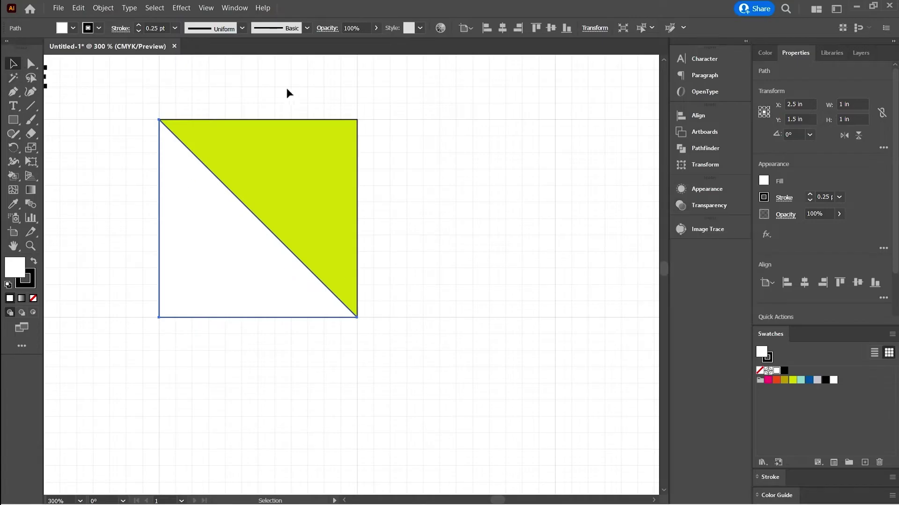
Move the green triangle aside, undo the move, and deselect everything.
drag(287, 127, 323, 124)
click(459, 265)
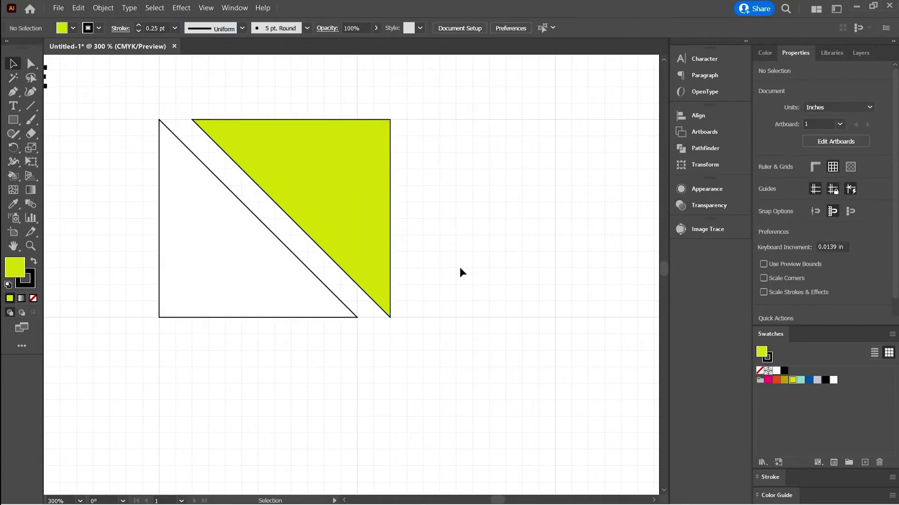
key(ctrl+z)
click(462, 271)
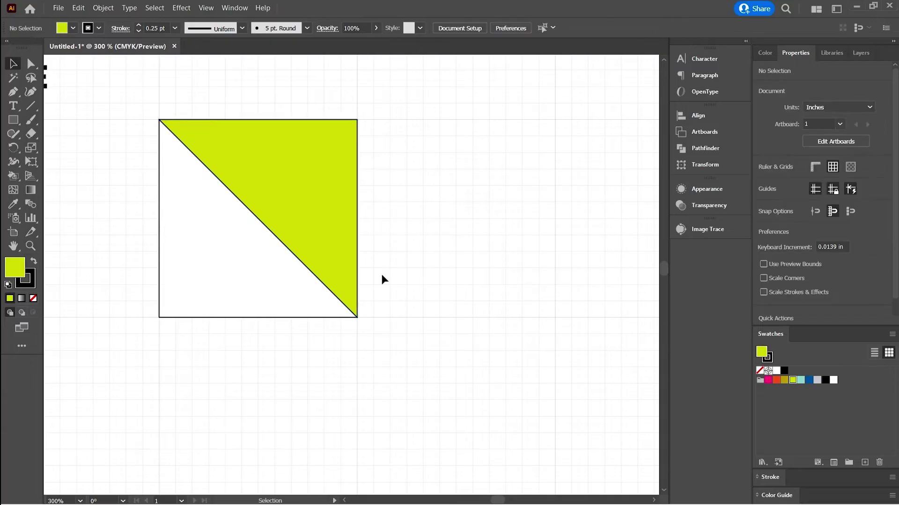
Draw an empty 1 in × 1 in square in open artboard space.
scroll(379, 272, down, 1)
scroll(373, 279, down, 1)
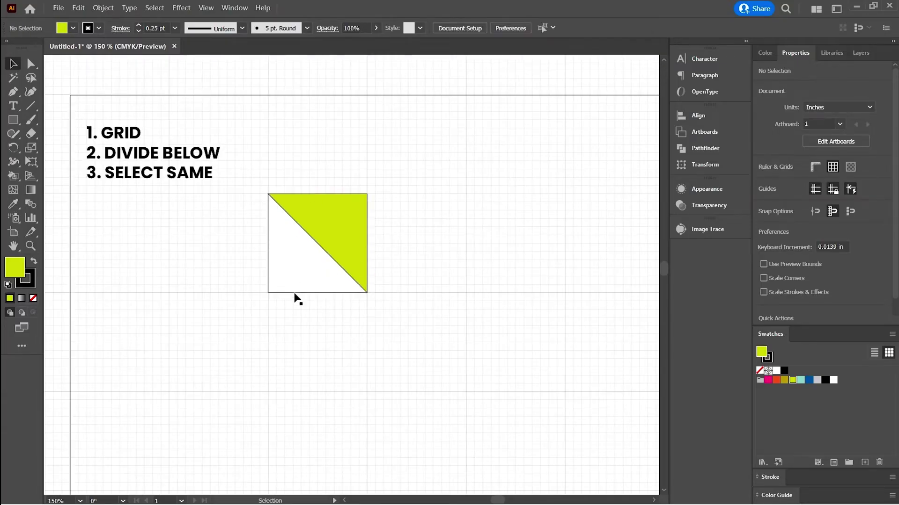
scroll(295, 299, down, 3)
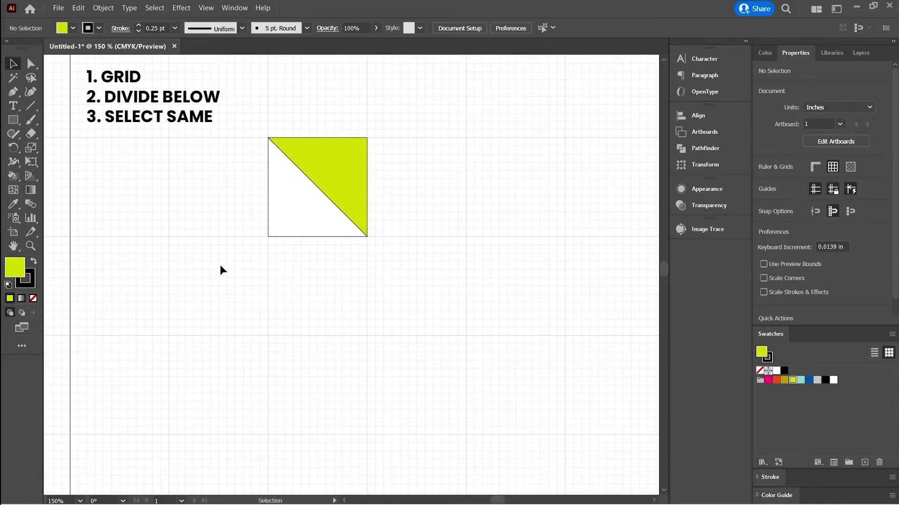
click(14, 122)
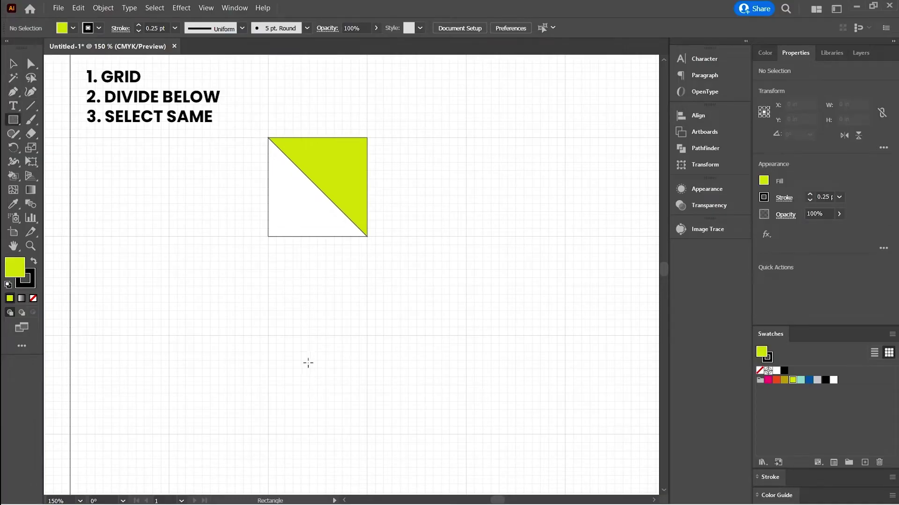
scroll(308, 363, up, 3)
scroll(303, 345, down, 2)
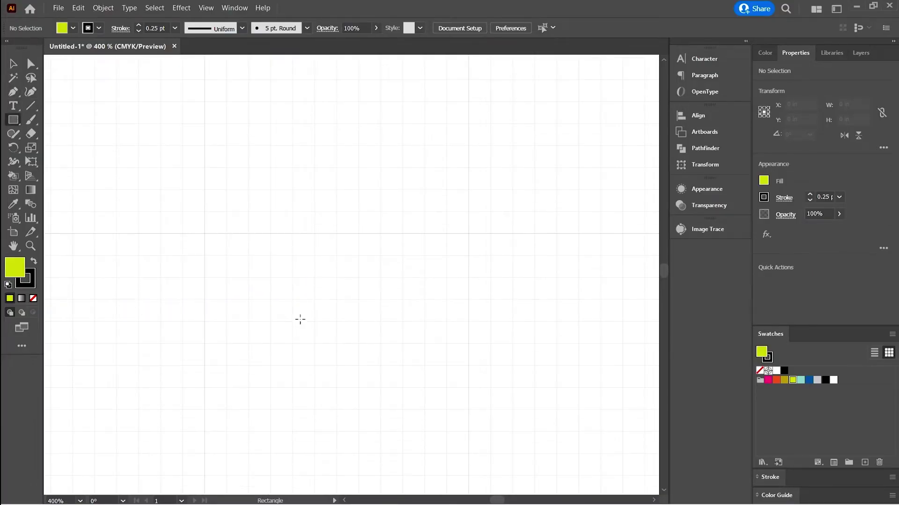
scroll(300, 319, down, 2)
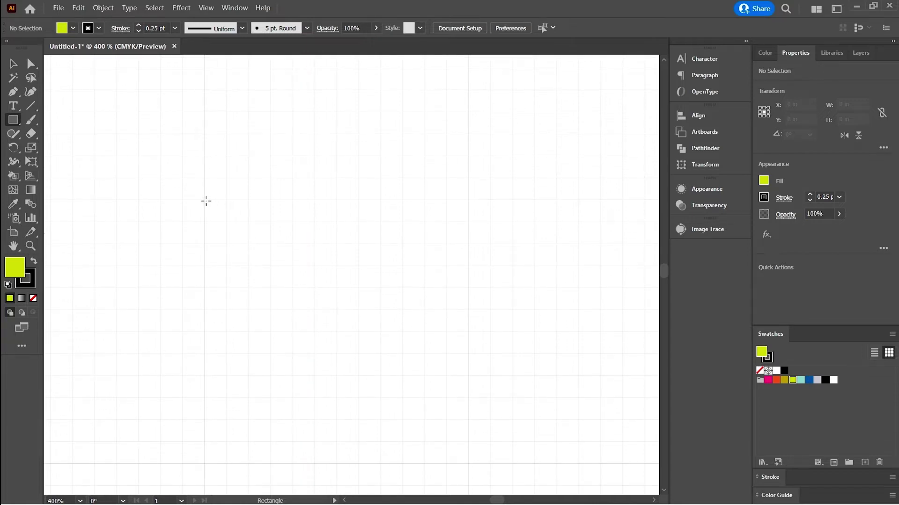
drag(206, 200, 469, 464)
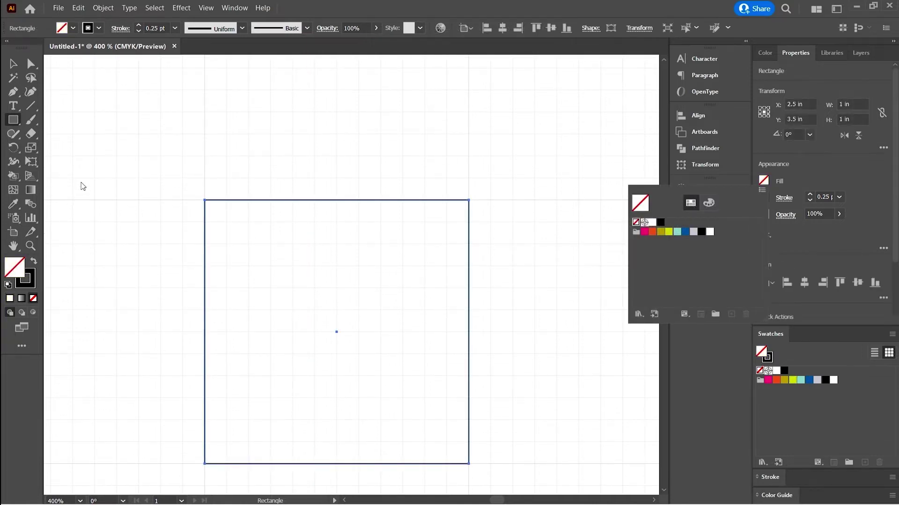
Draw a smaller square centred inside it, then deselect both squares.
click(15, 123)
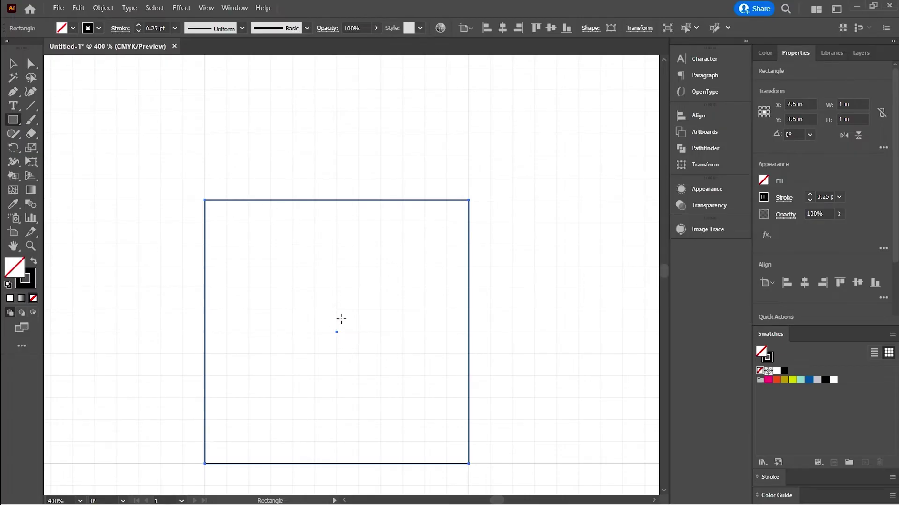
drag(271, 267, 402, 393)
key(v)
click(286, 171)
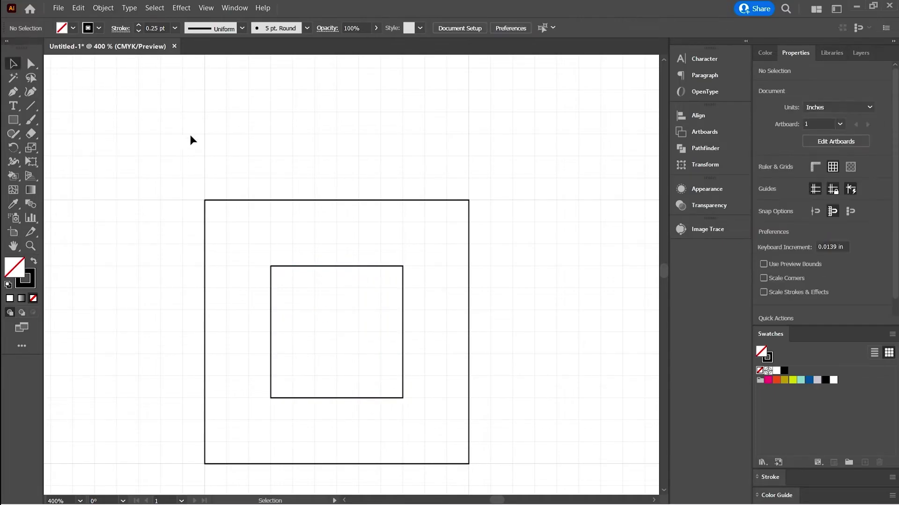
Draw a 0.25 in square above the block and split it along a diagonal with Divide Objects Below.
click(14, 120)
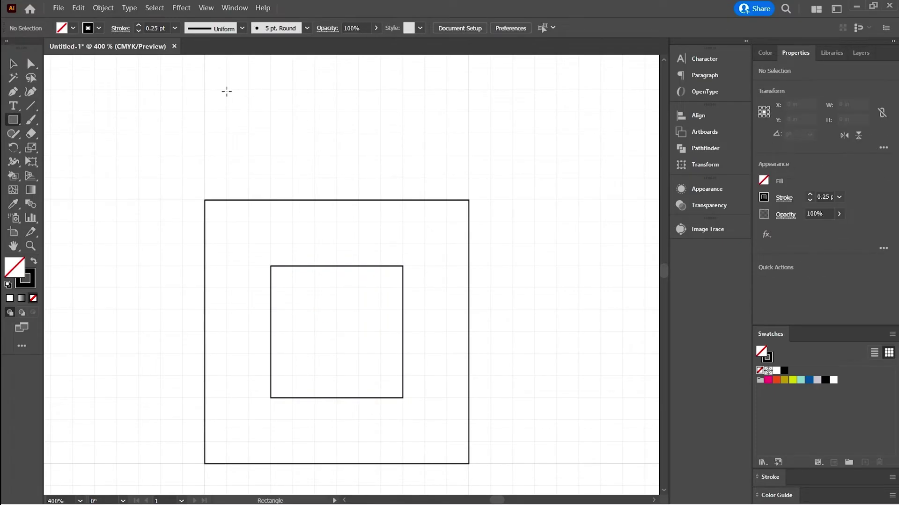
drag(227, 92, 292, 157)
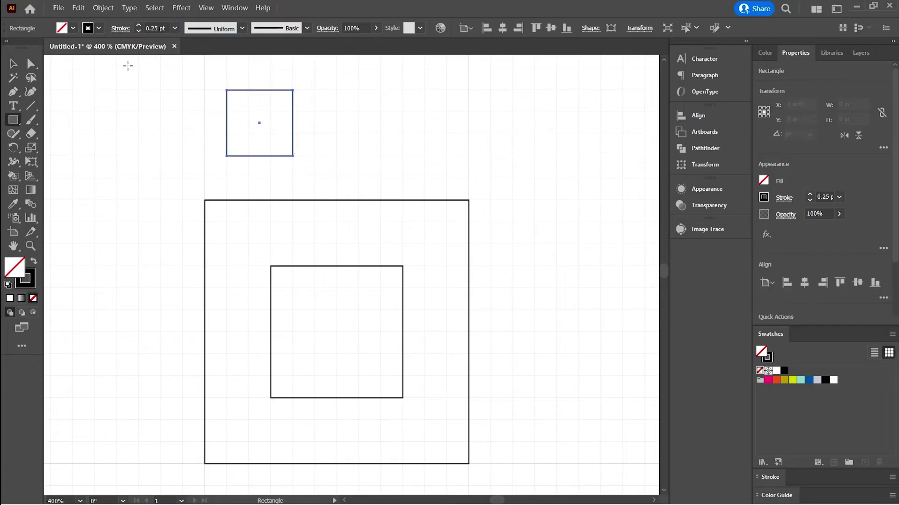
click(29, 107)
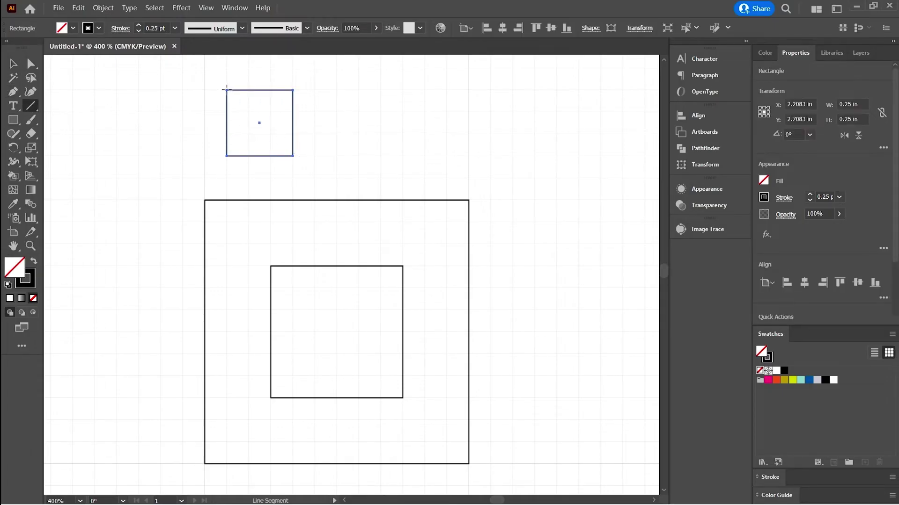
drag(226, 89, 295, 157)
click(103, 8)
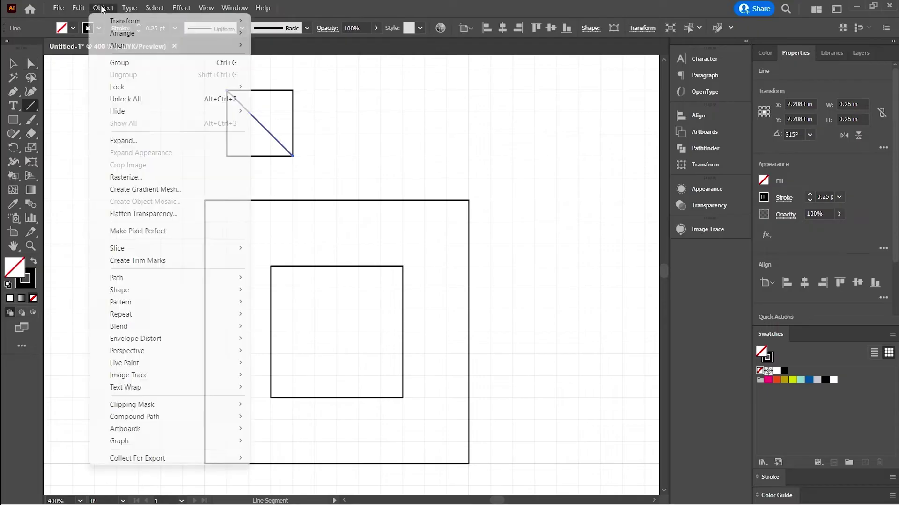
mouse_move(190, 277)
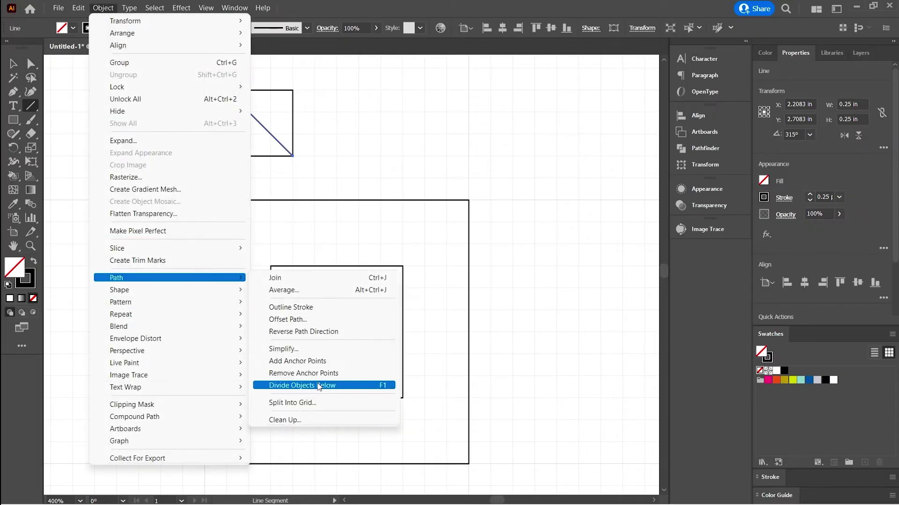
click(318, 386)
click(13, 64)
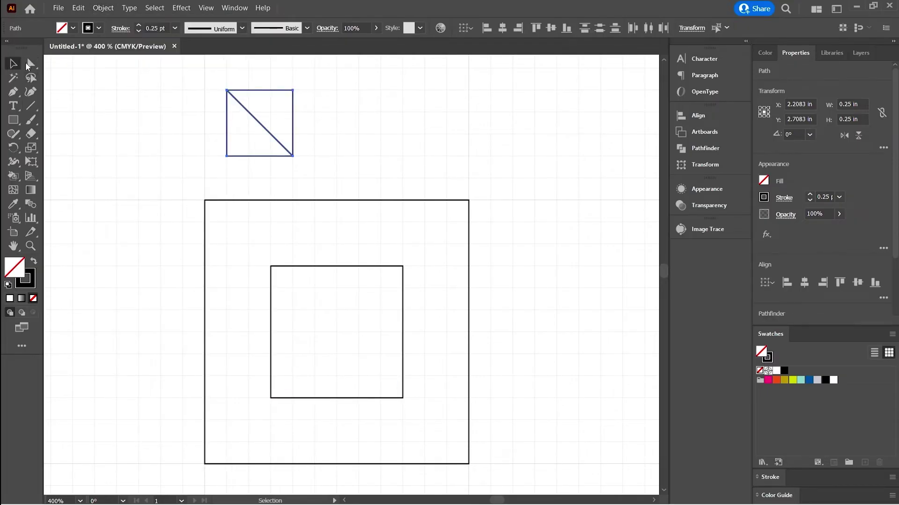
click(257, 101)
Place the split square at the centre square's top and add a rotated copy beside it.
drag(240, 159, 237, 167)
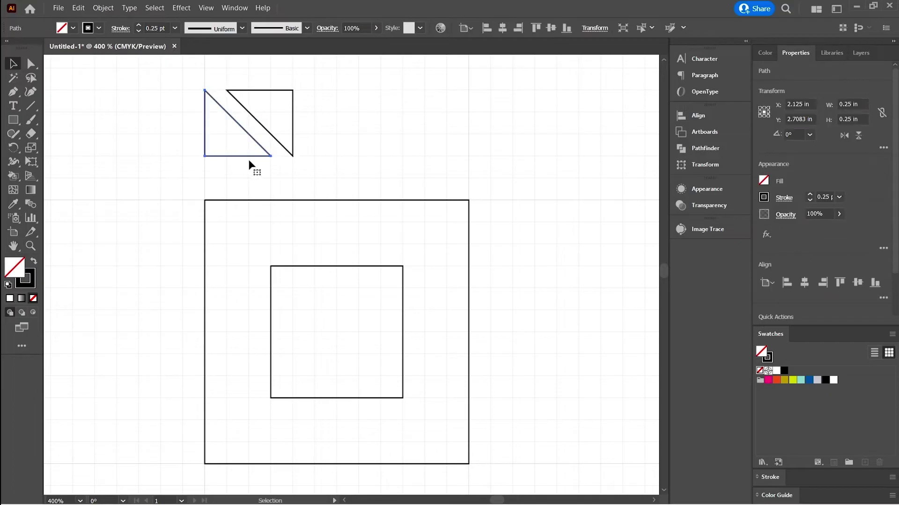
key(ctrl+z)
drag(293, 156, 339, 266)
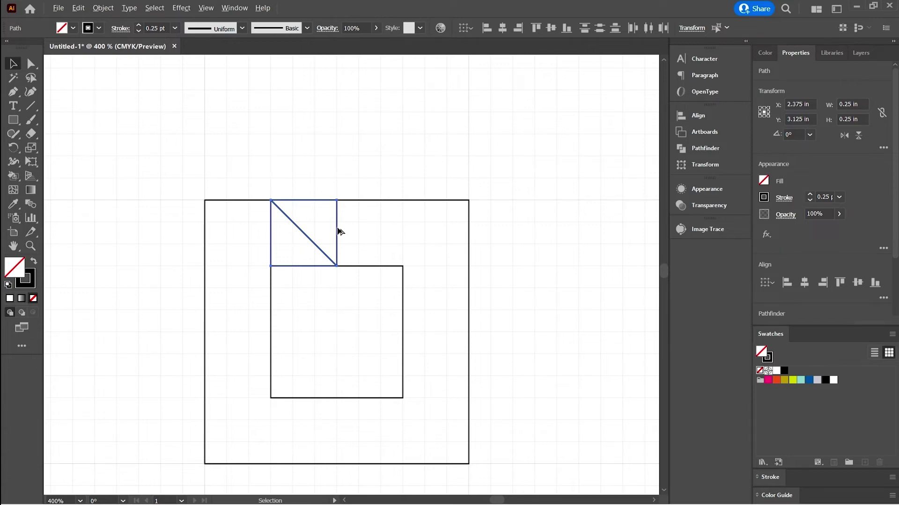
drag(338, 234, 364, 272)
key(r)
click(13, 63)
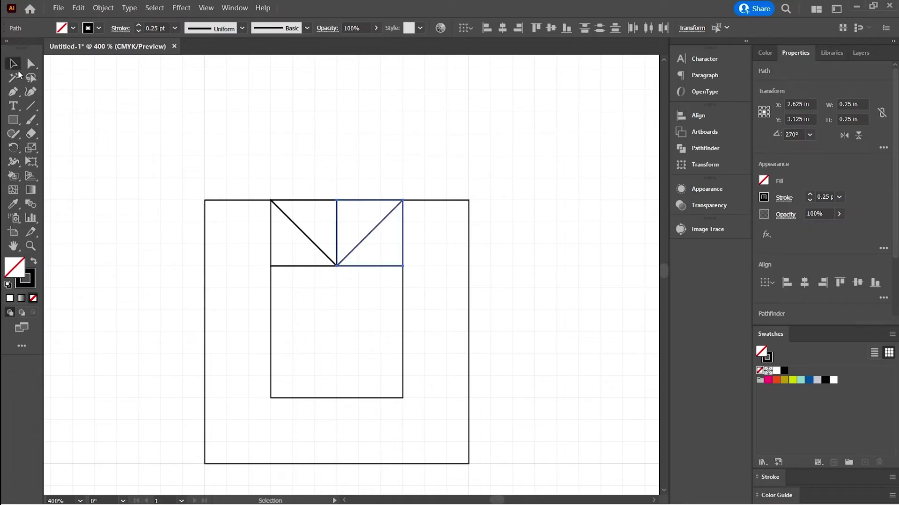
Select the top pair of split squares and make a rotated copy for the bottom side.
drag(237, 206, 435, 250)
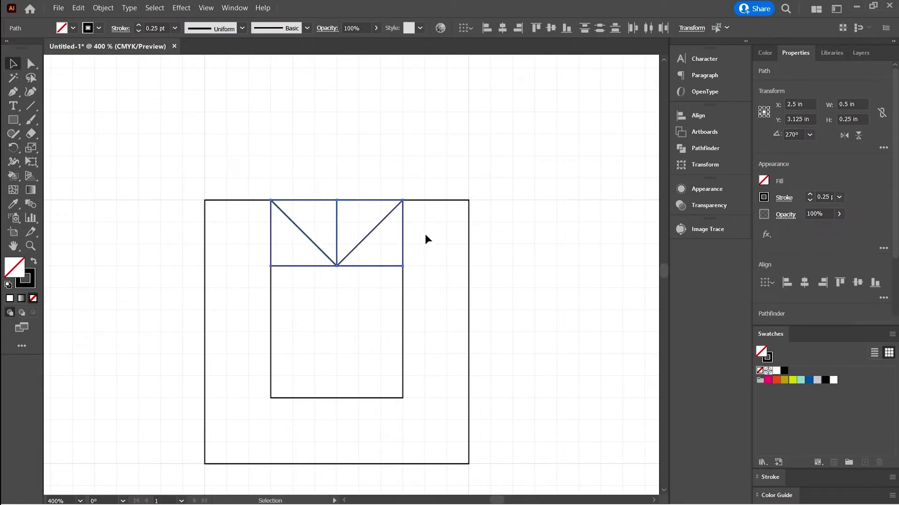
drag(378, 261, 399, 391)
click(406, 263)
drag(417, 243, 266, 449)
key(r)
key(v)
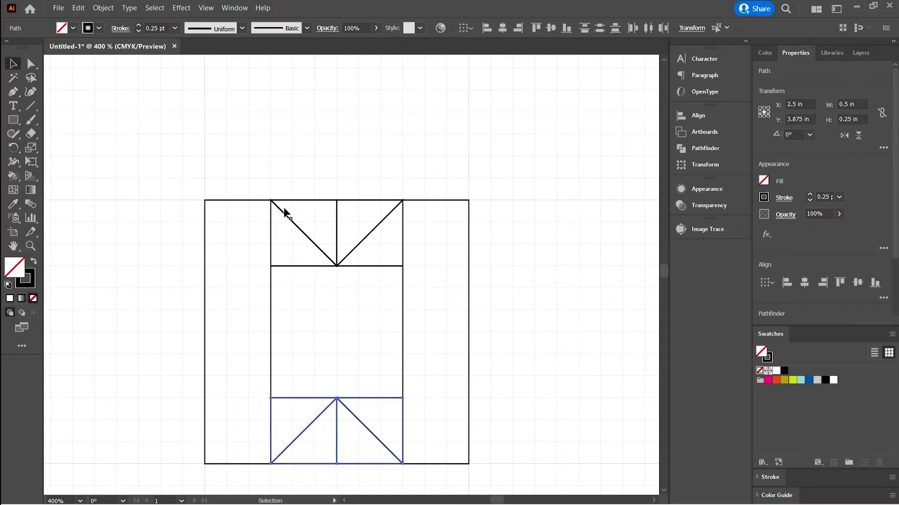
Copy the top and bottom pairs, rotate them a quarter turn, and place them on the sides.
drag(430, 243, 244, 233)
drag(248, 434, 435, 443)
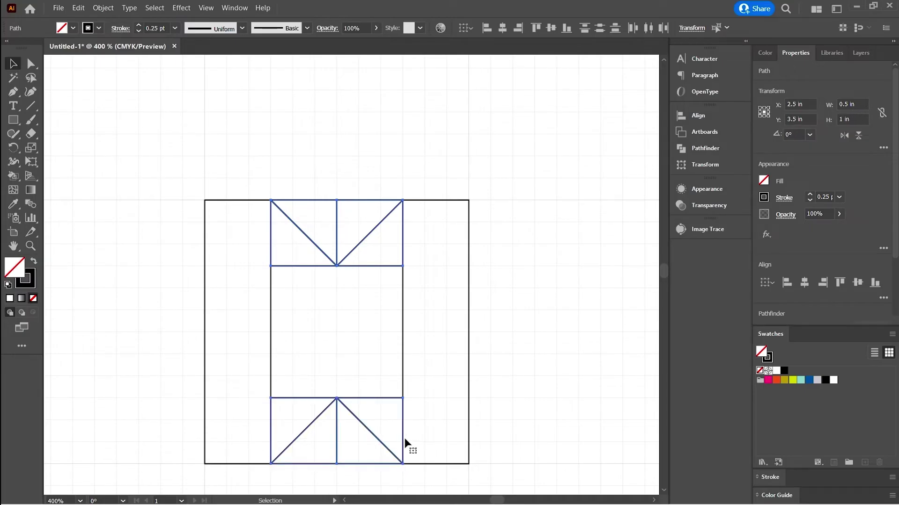
drag(403, 441, 467, 427)
key(r)
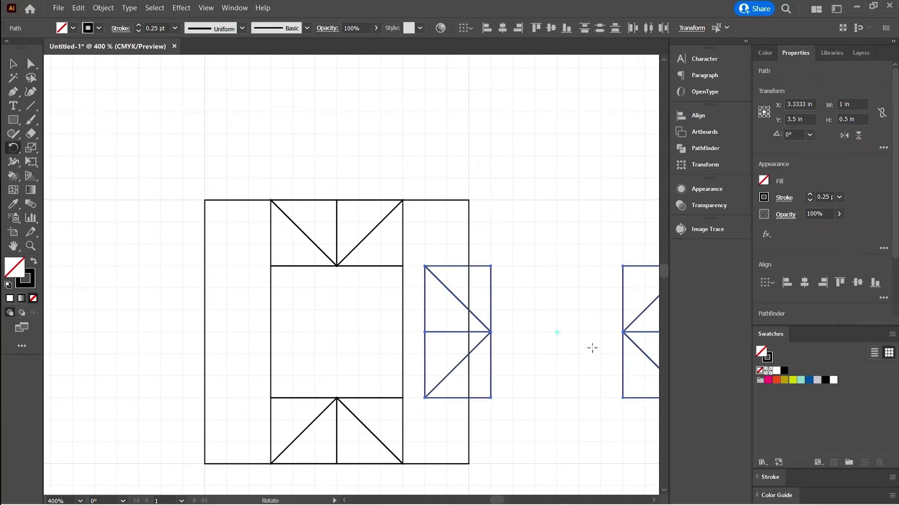
key(v)
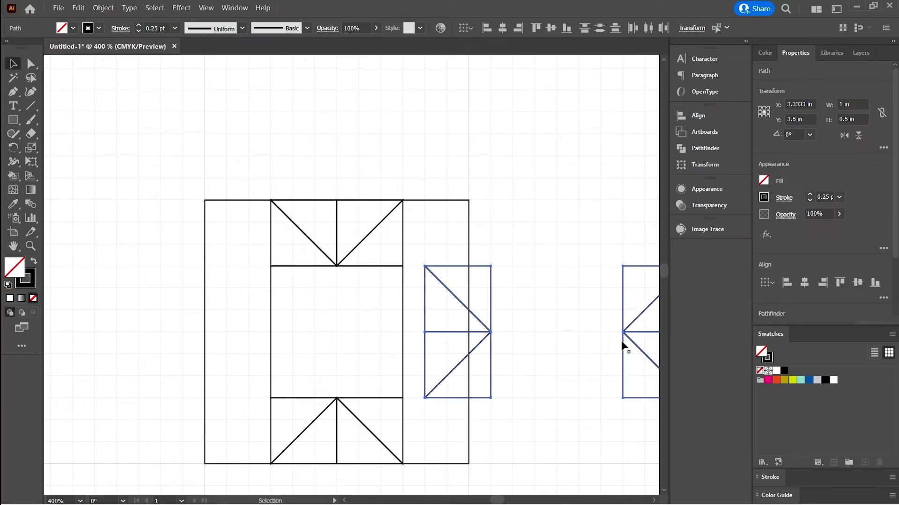
drag(626, 337, 405, 341)
Shift-select the eight star-point triangles and fill them black.
click(568, 332)
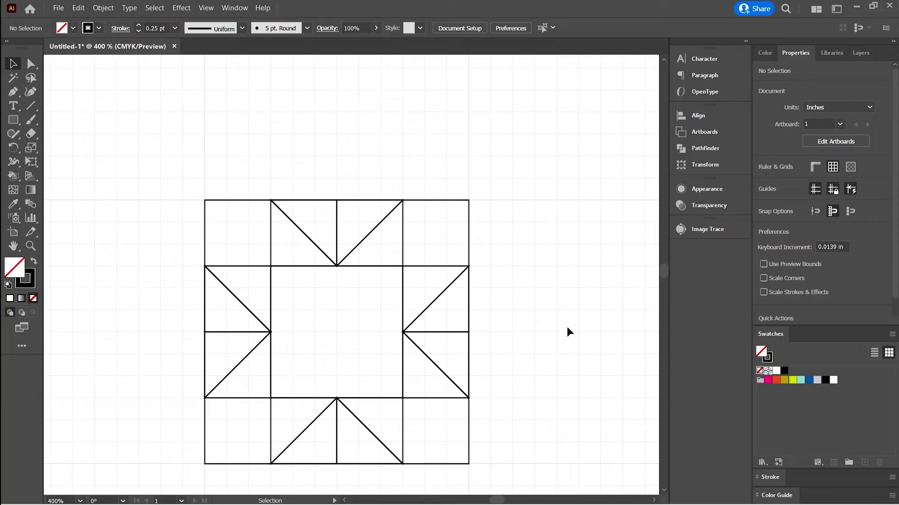
click(315, 251)
key(shift+x)
click(214, 271)
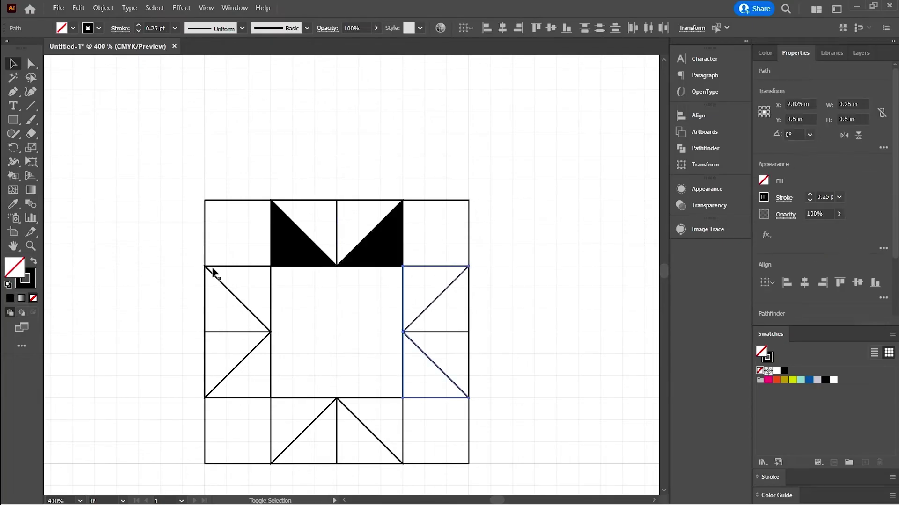
shift+click(305, 431)
click(763, 181)
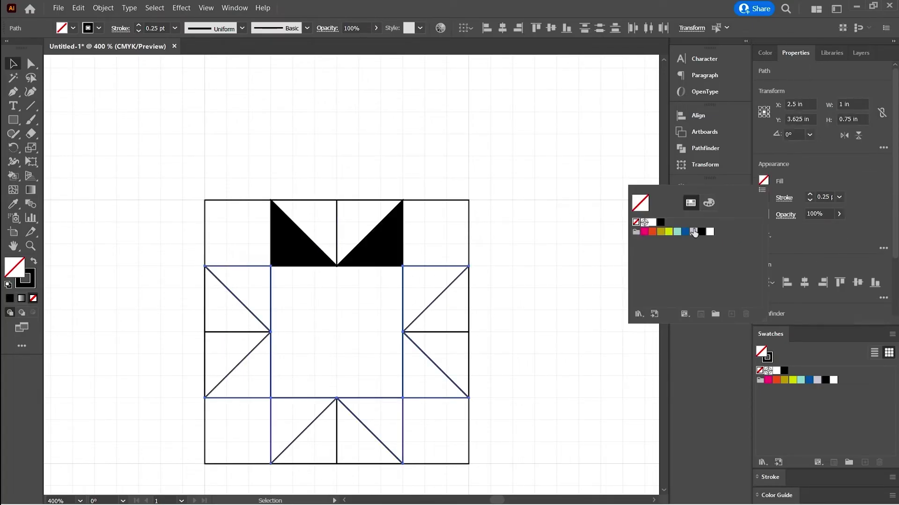
click(701, 232)
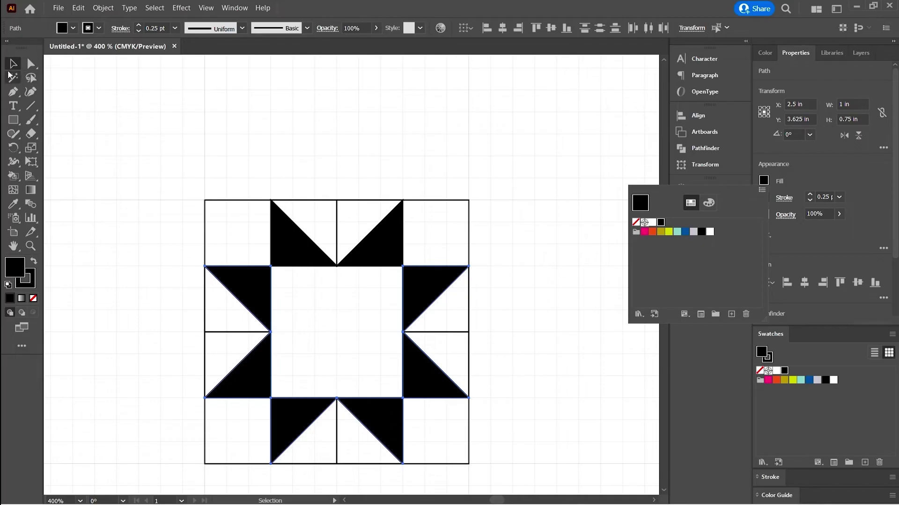
click(297, 133)
Zoom out and marquee-select the whole star block.
drag(157, 173, 506, 463)
key(ctrl+minus)
key(ctrl+minus)
key(ctrl+minus)
key(ctrl+minus)
click(484, 345)
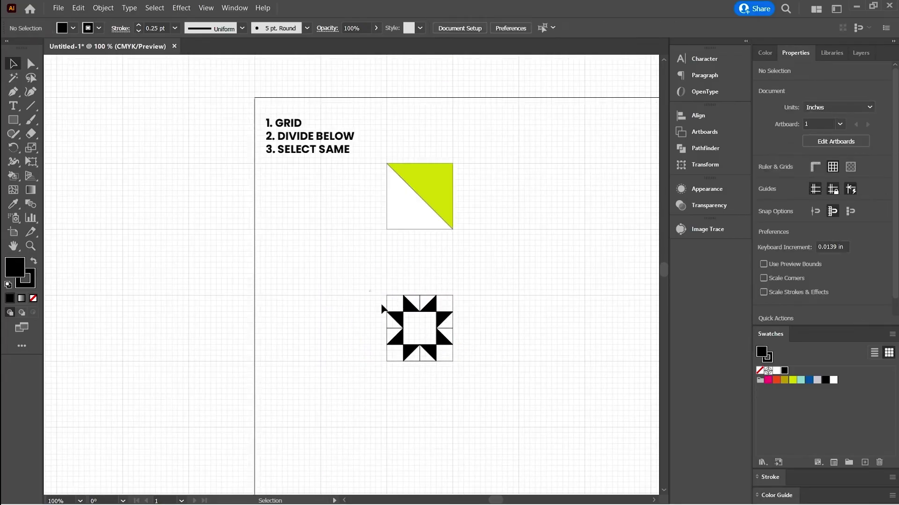
drag(369, 291, 478, 398)
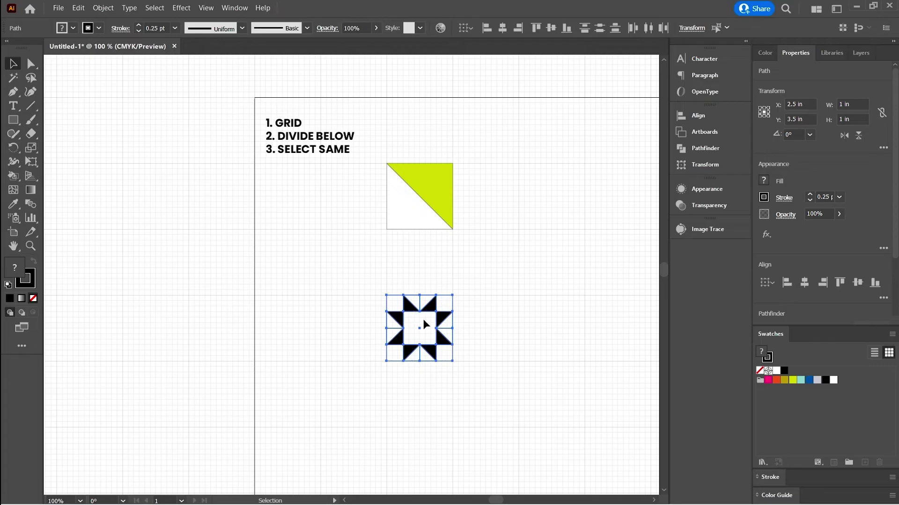
drag(352, 282, 523, 382)
drag(523, 381, 415, 369)
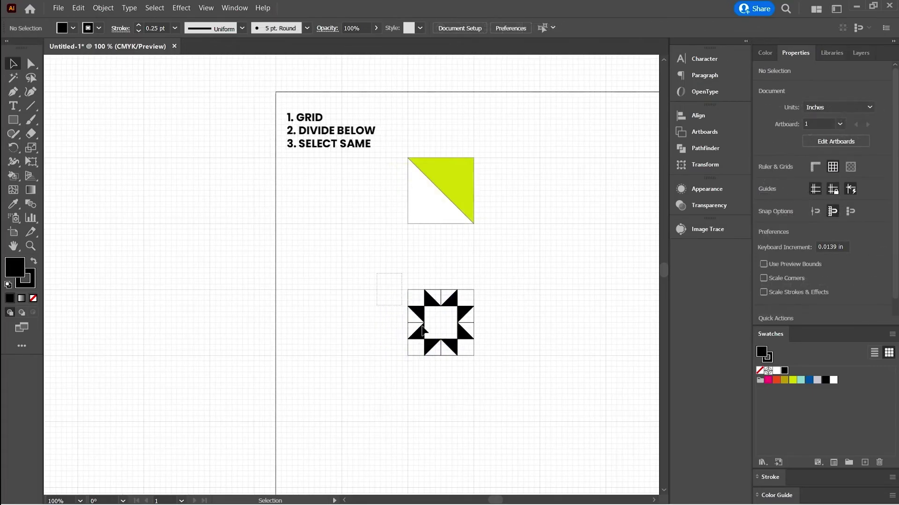
drag(387, 287, 526, 357)
Repeat the star block copy to the right to make a row of five blocks.
key(ctrl+d)
key(ctrl+d)
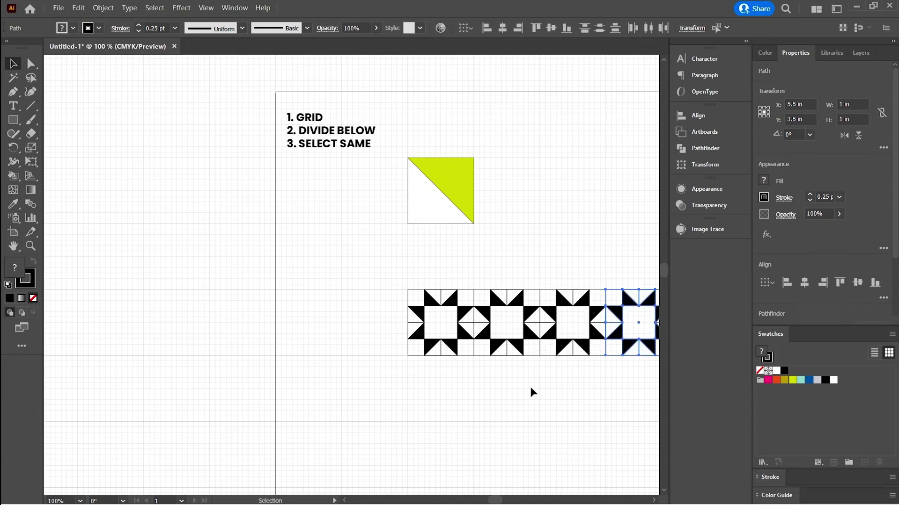
drag(562, 395, 428, 381)
key(ctrl+d)
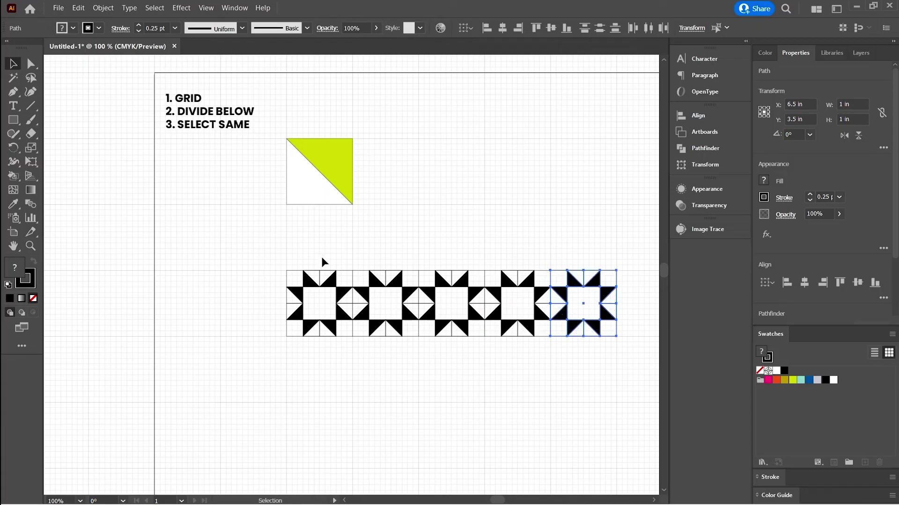
Copy the five-block row downward and repeat it into five rows, forming a 5 × 5 grid.
drag(270, 255, 566, 332)
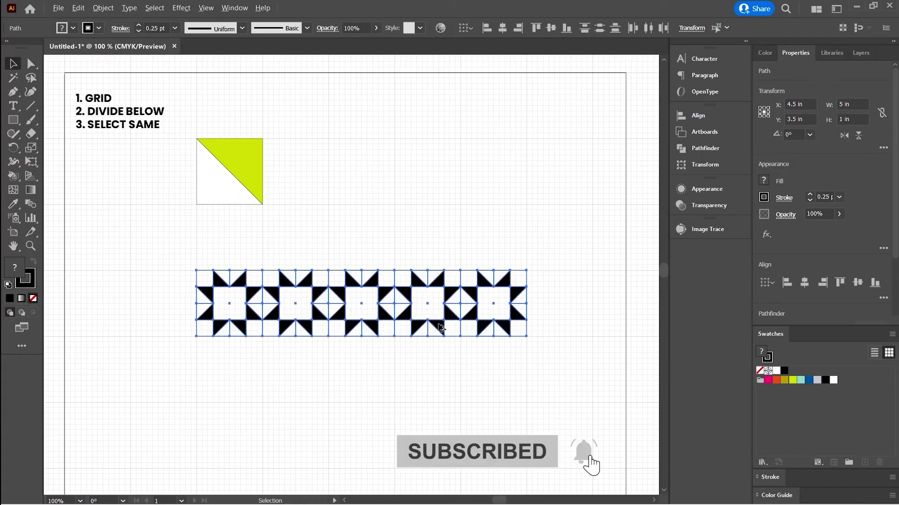
drag(440, 328, 438, 396)
key(alt+shift)
key(ctrl+d)
key(ctrl+d)
key(ctrl+d)
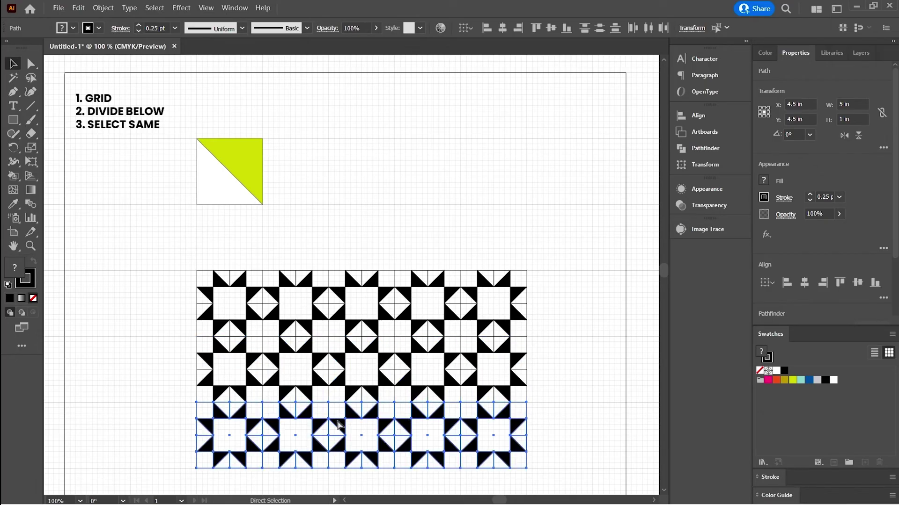
scroll(545, 318, down, 1)
scroll(545, 314, down, 3)
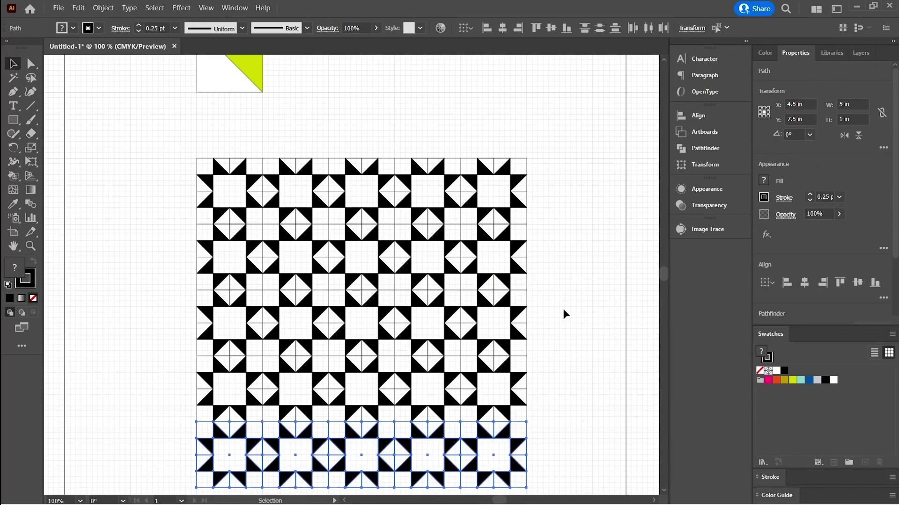
Deselect, then zoom and pan to show the full 5 × 5 quilt, three-step notes and green sample square.
click(569, 310)
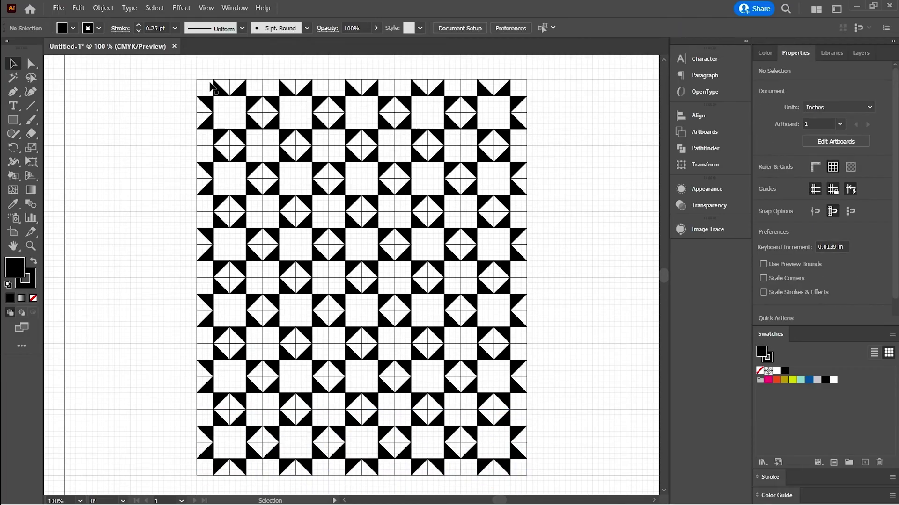
key(ctrl+equal)
key(ctrl+equal)
key(ctrl+equal)
scroll(293, 234, down, 3)
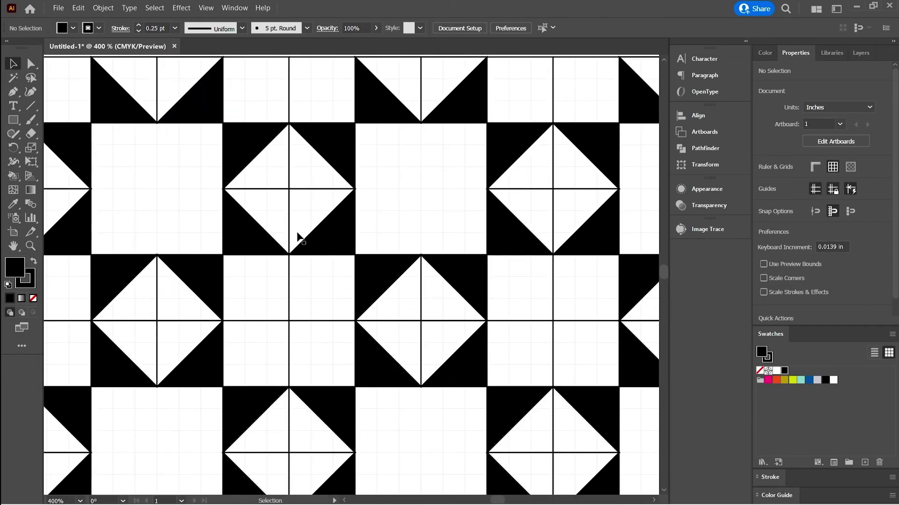
key(ctrl+equal)
scroll(300, 237, up, 2)
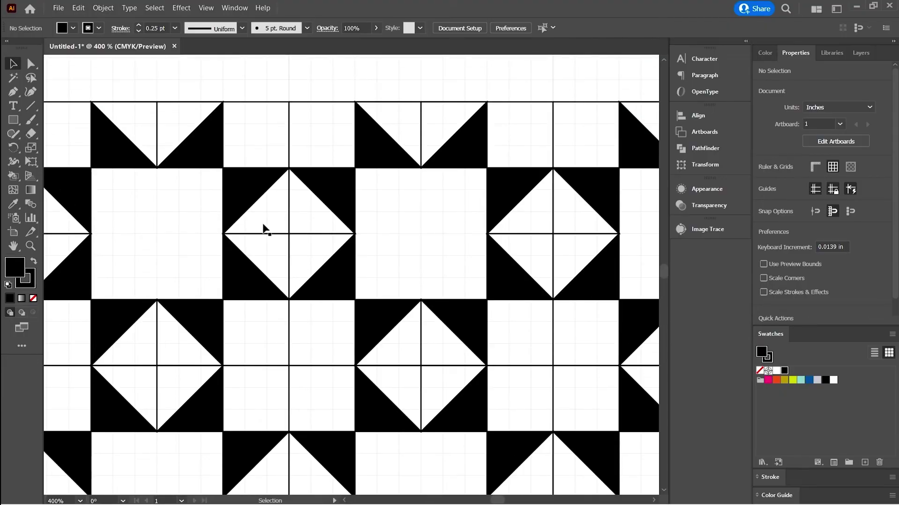
drag(274, 85, 413, 86)
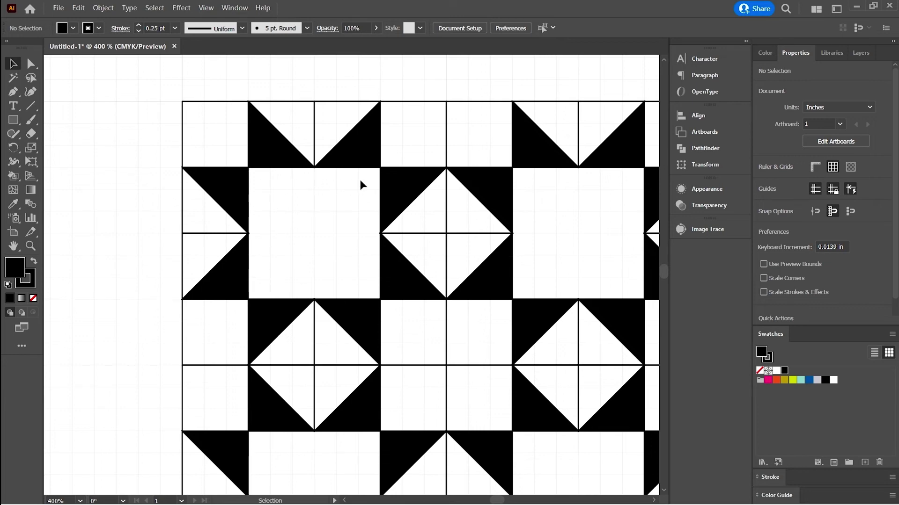
scroll(347, 182, down, 5)
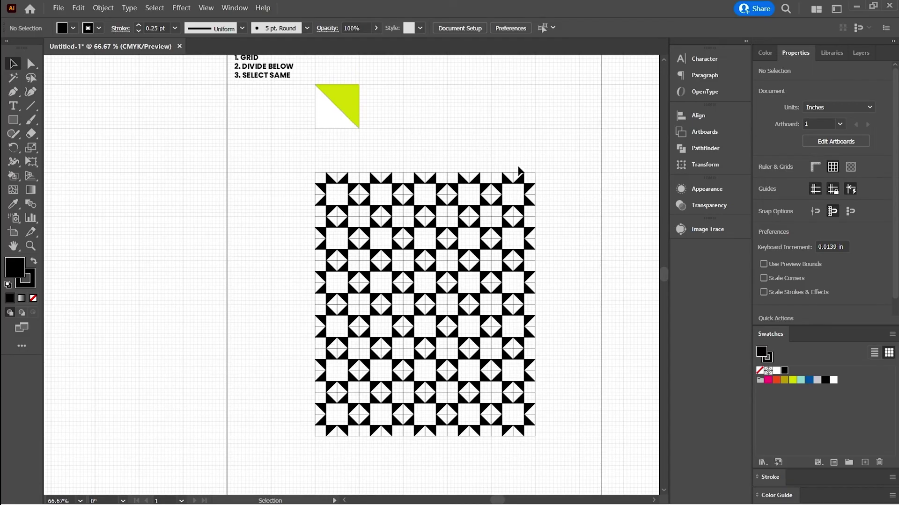
scroll(531, 381, up, 1)
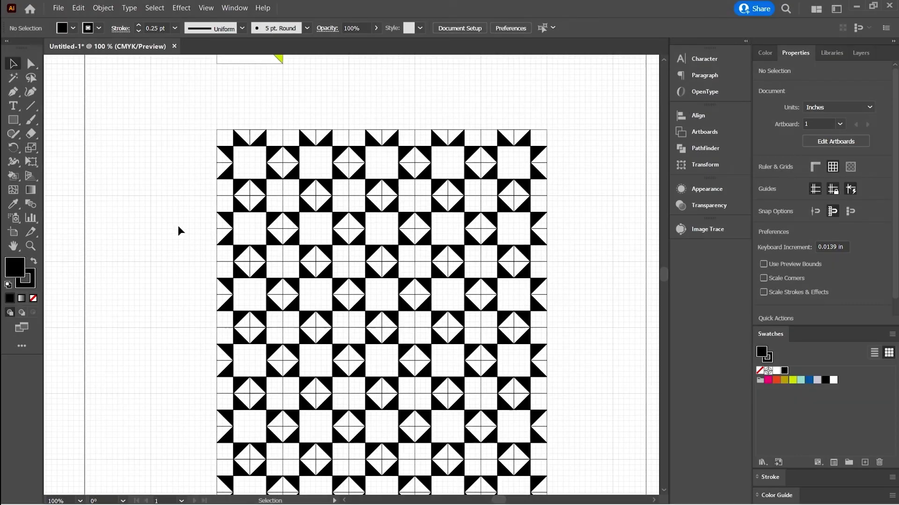
scroll(178, 230, up, 3)
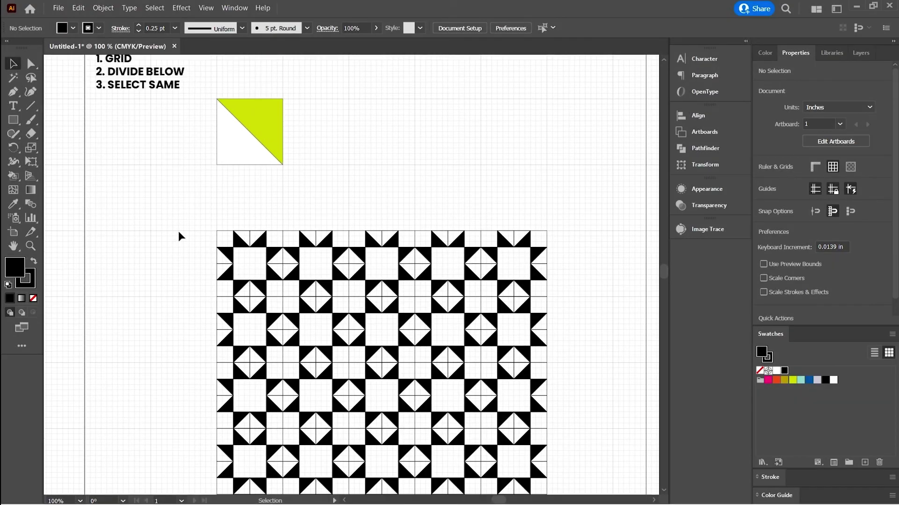
scroll(178, 231, down, 4)
scroll(178, 231, down, 2)
click(14, 78)
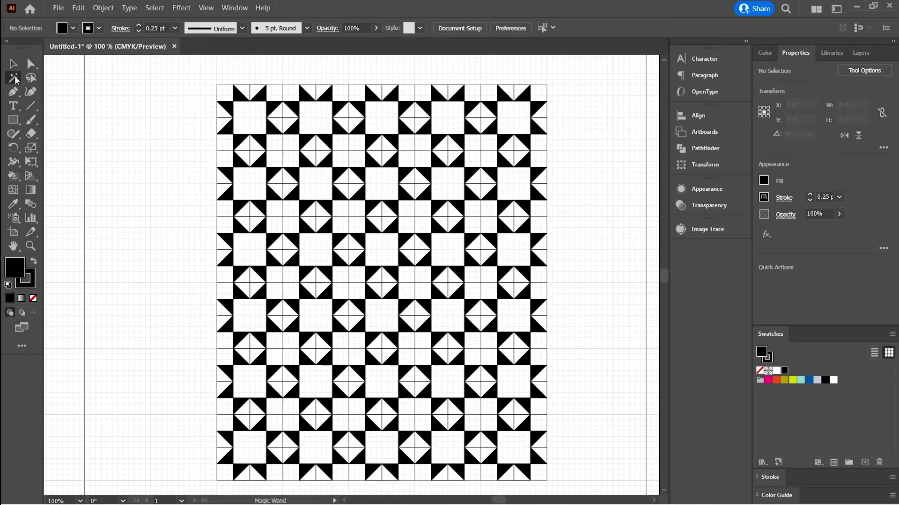
click(260, 97)
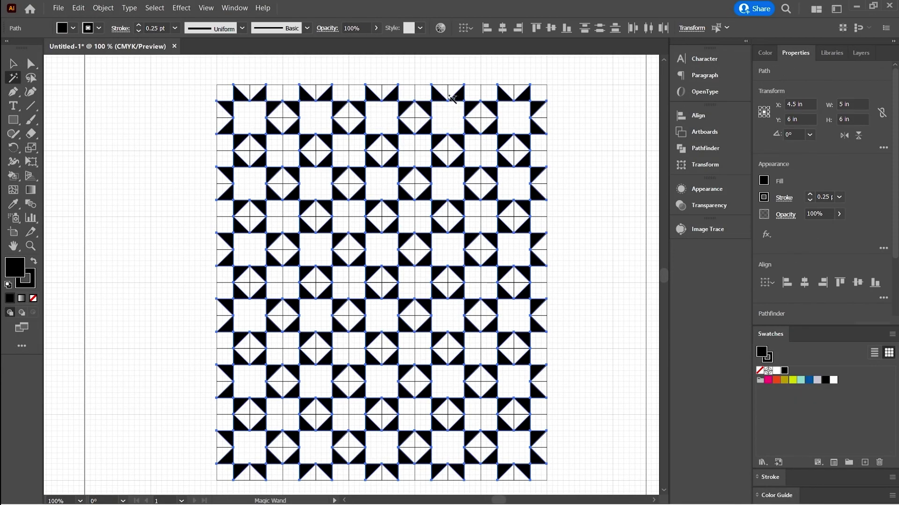
click(763, 181)
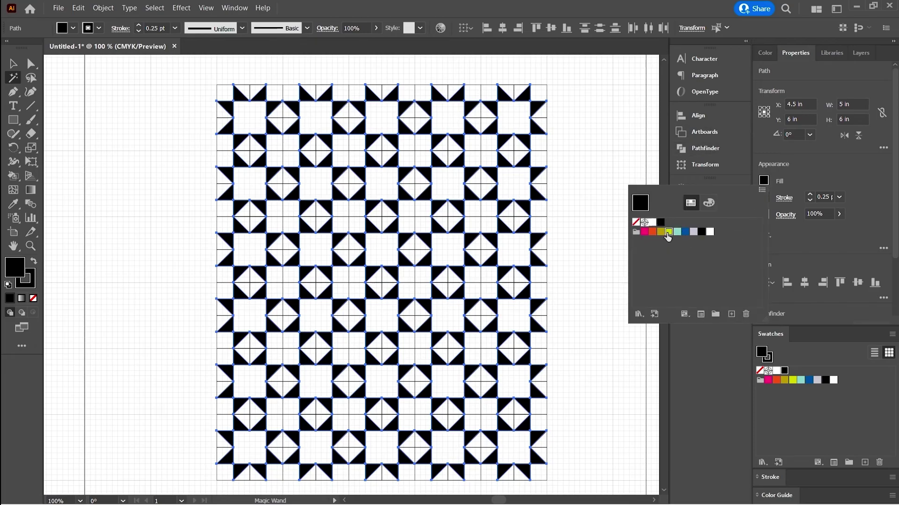
click(668, 232)
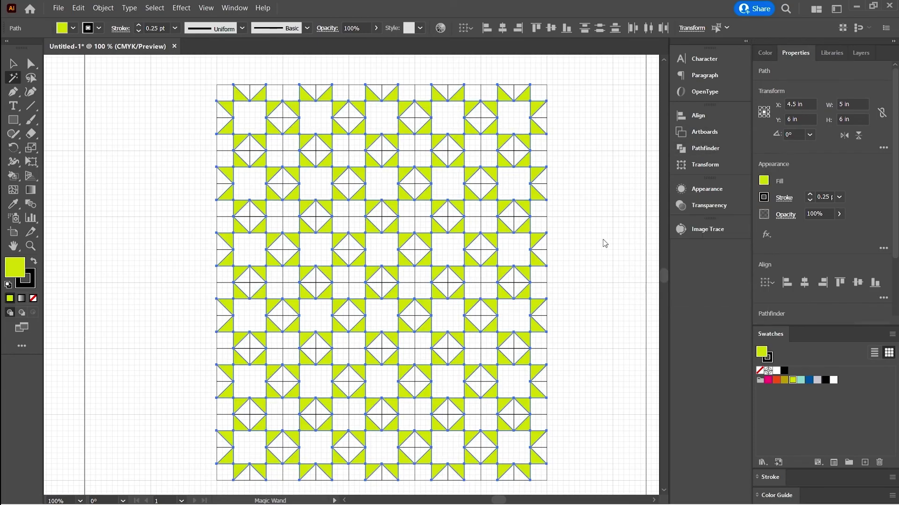
key(ctrl+z)
key(ctrl+shift+a)
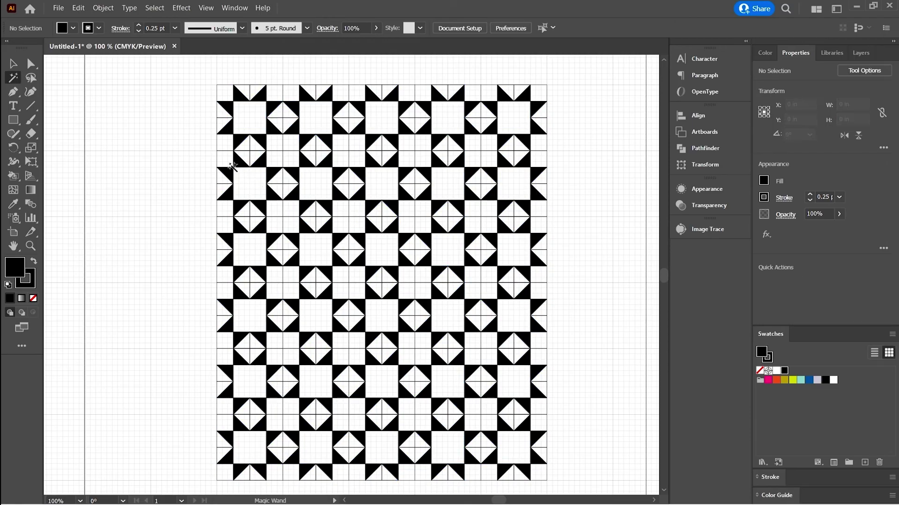
click(11, 62)
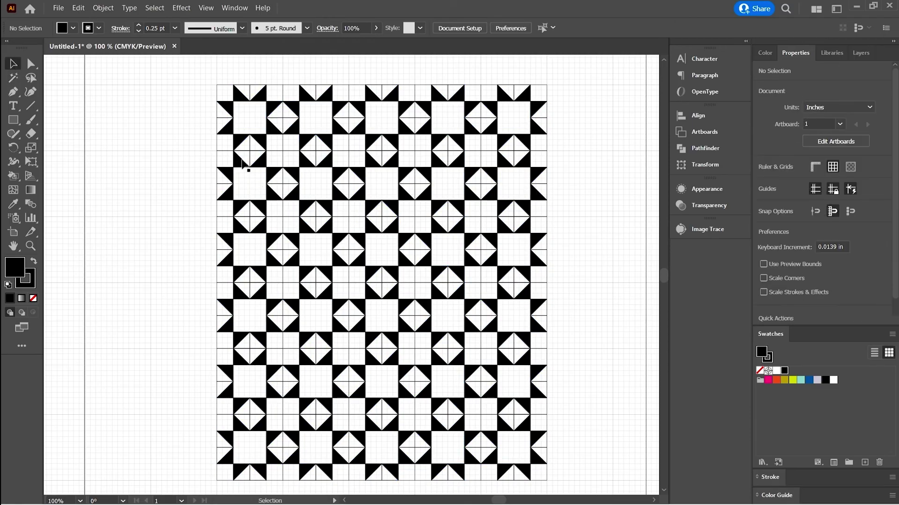
click(241, 169)
click(255, 190)
click(270, 190)
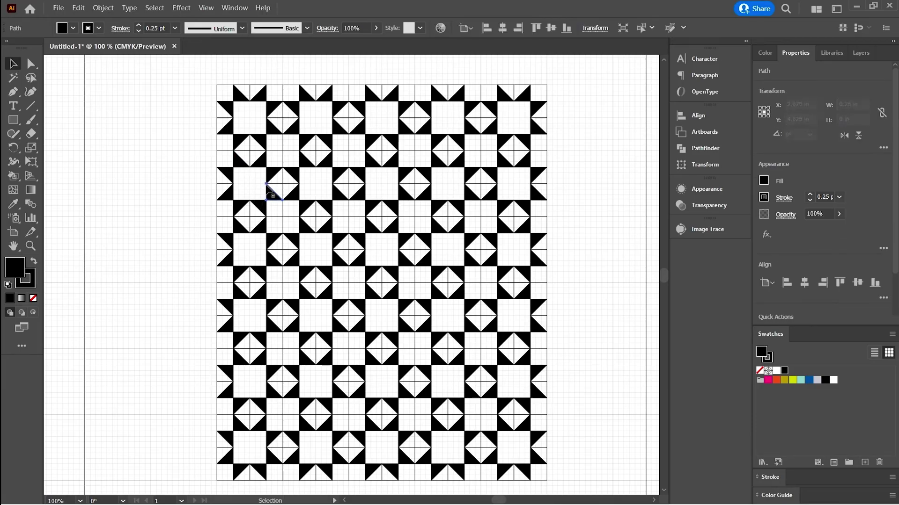
click(269, 190)
scroll(257, 153, up, 5)
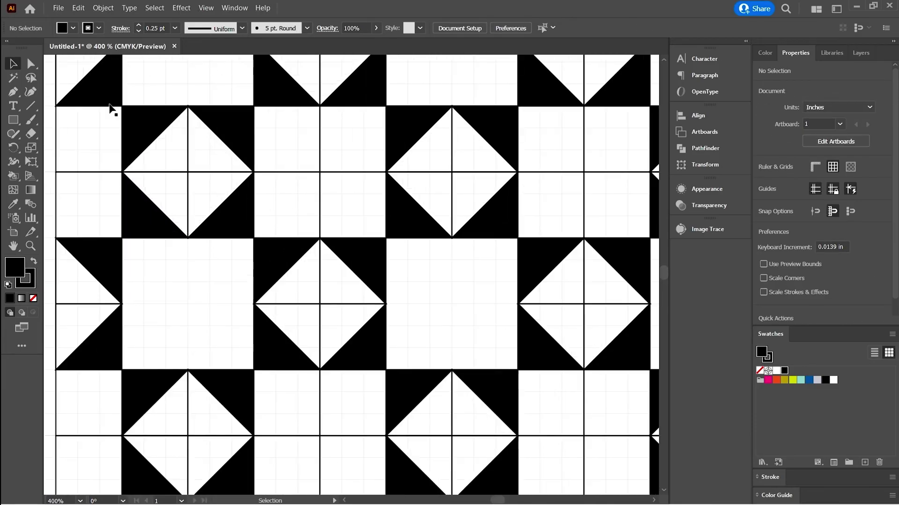
scroll(150, 213, up, 3)
click(111, 135)
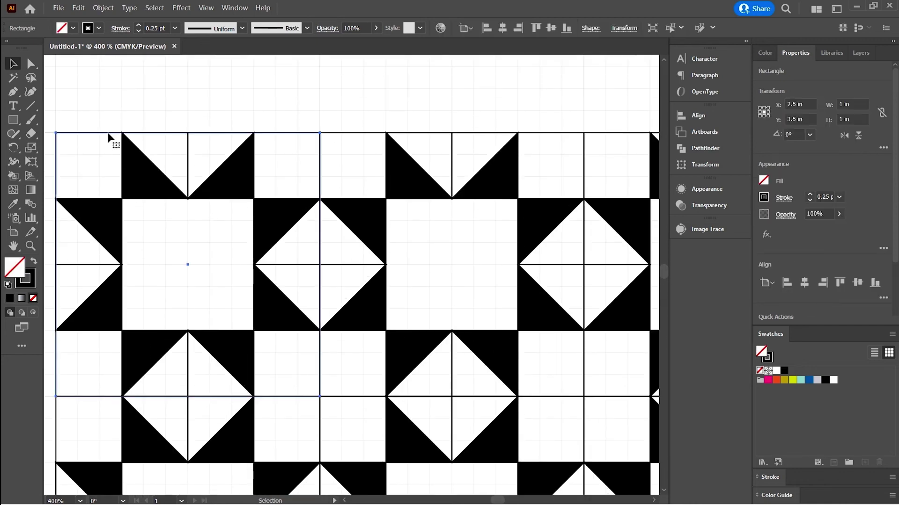
click(155, 8)
mouse_move(208, 117)
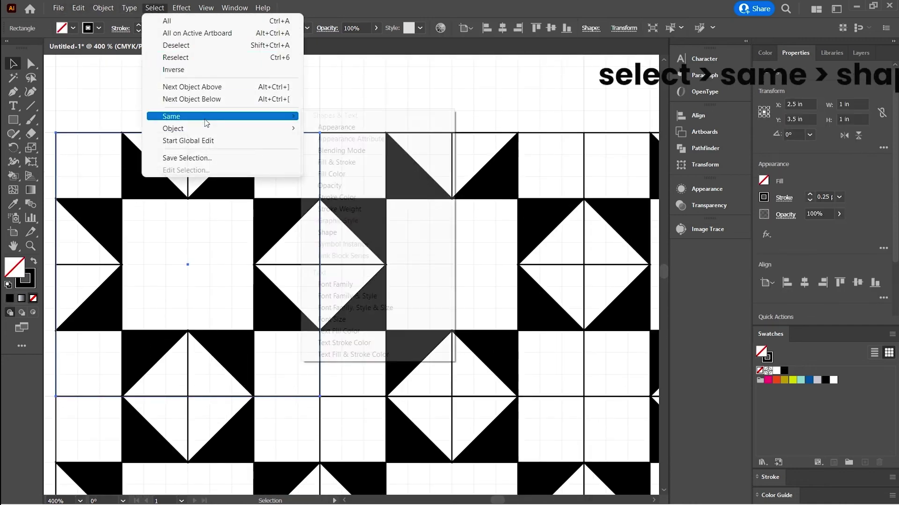
click(399, 232)
key(ctrl+minus)
key(ctrl+minus)
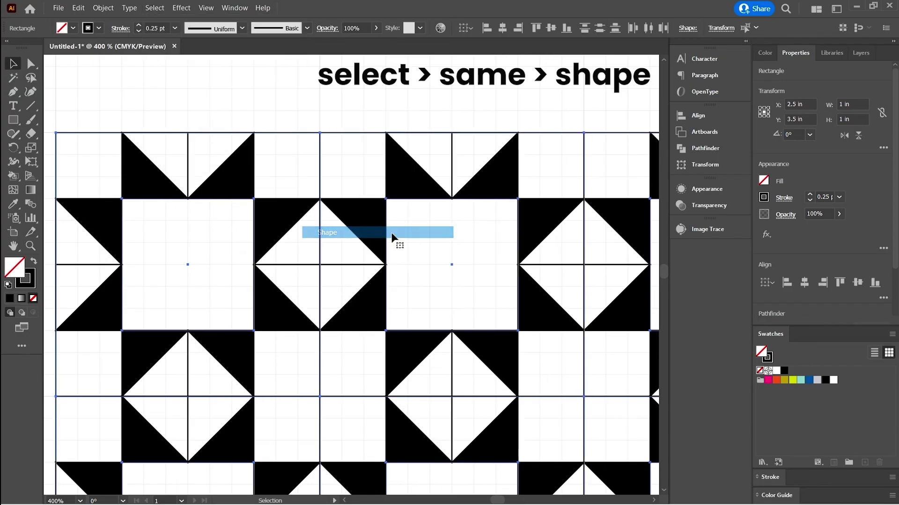
key(ctrl+minus)
key(ctrl+minus)
key(ctrl+minus)
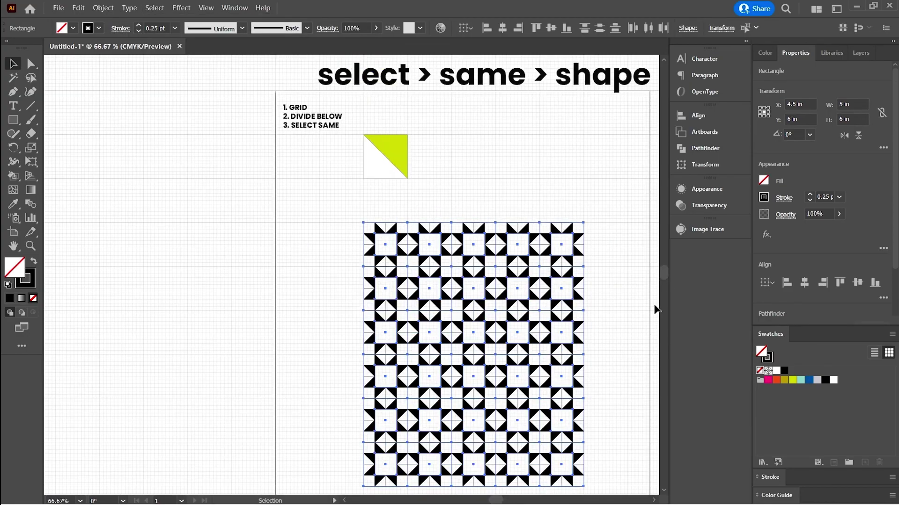
click(763, 180)
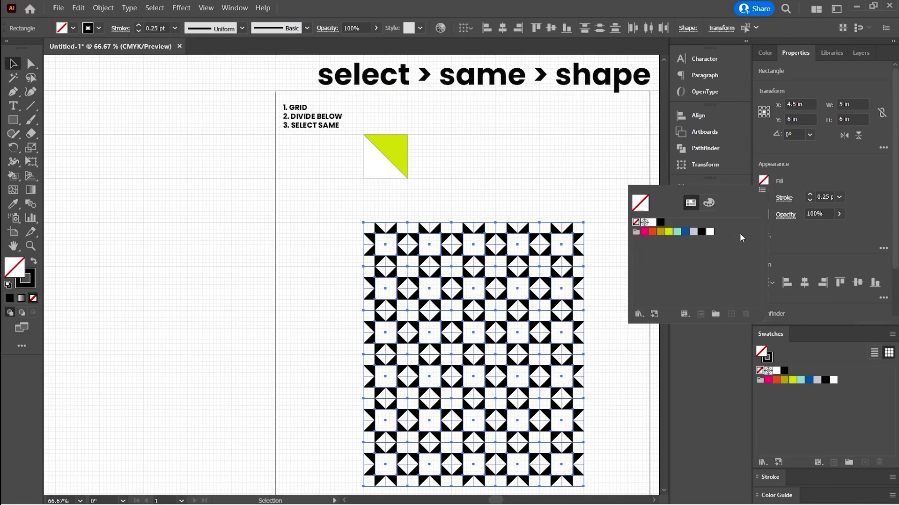
click(669, 231)
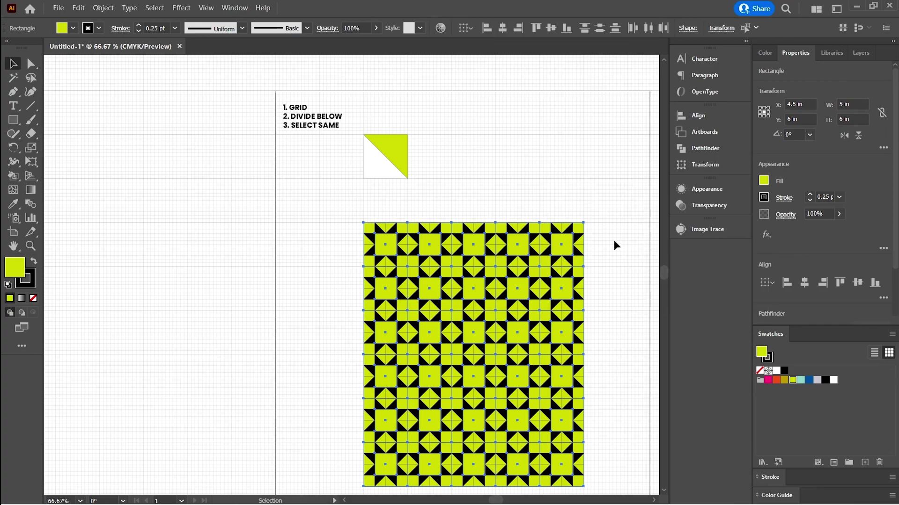
drag(614, 218, 526, 138)
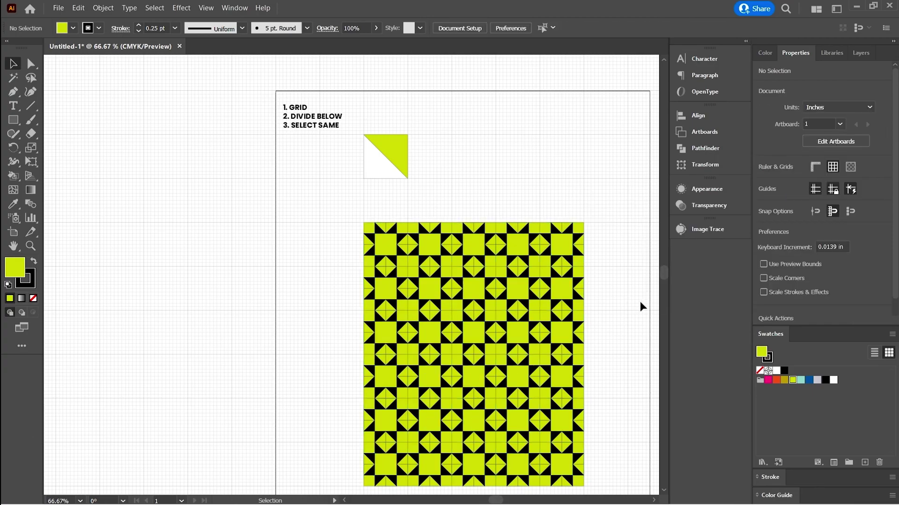
key(ctrl+z)
click(419, 210)
Select every black star triangle in the quilt with Select > Same > Fill Color.
click(392, 229)
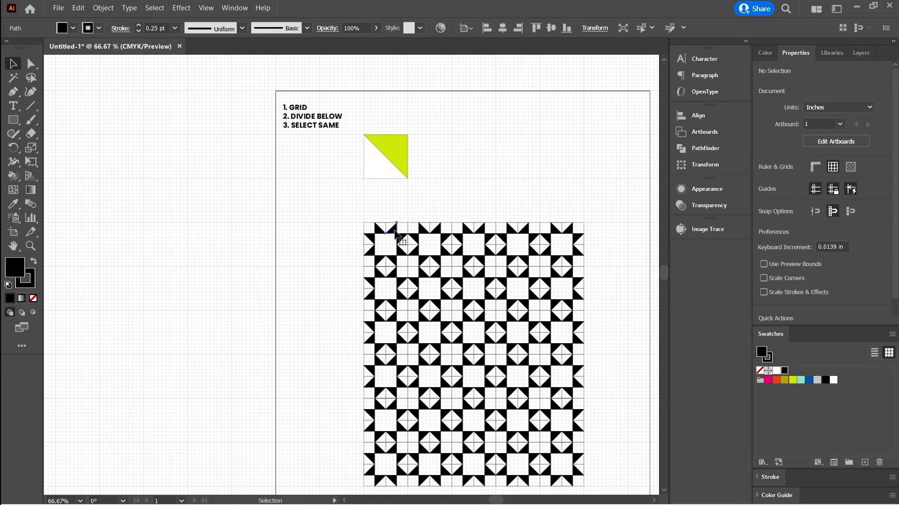
click(155, 7)
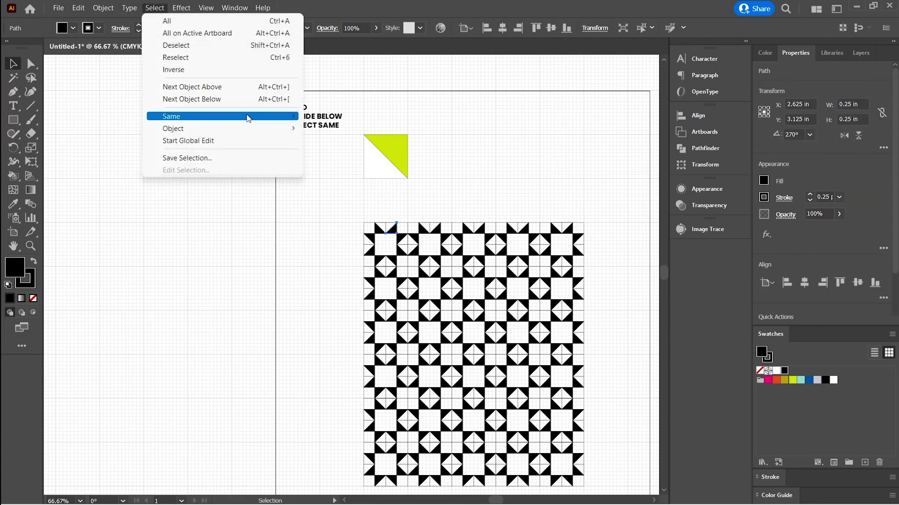
mouse_move(248, 119)
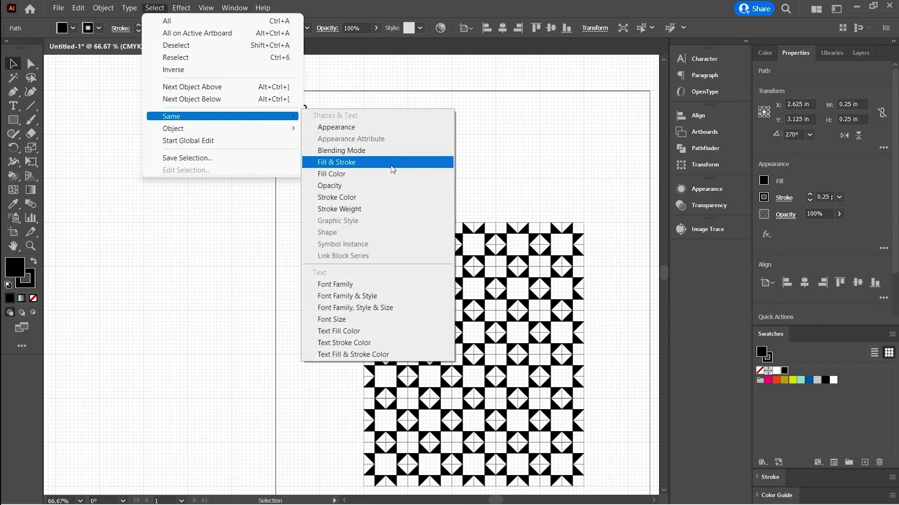
click(392, 173)
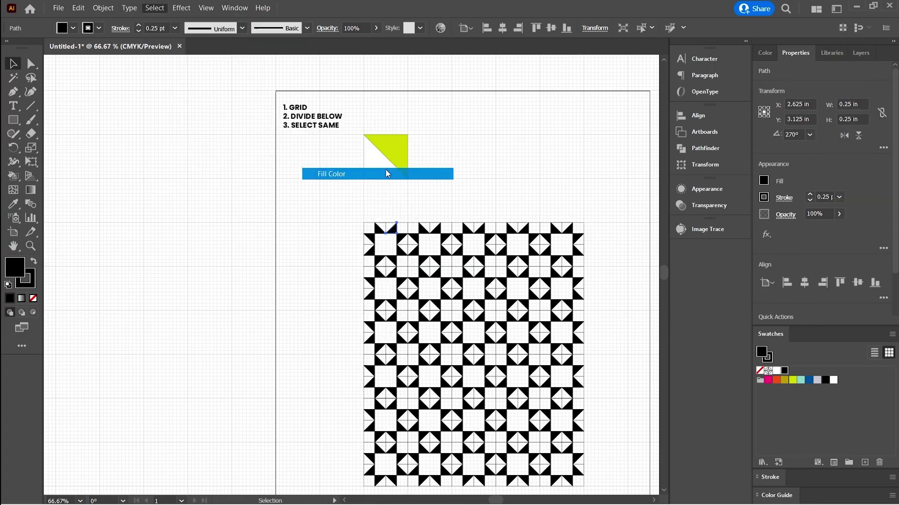
Fill the selected triangles with the teal swatch and deselect to view the result.
click(763, 182)
click(677, 232)
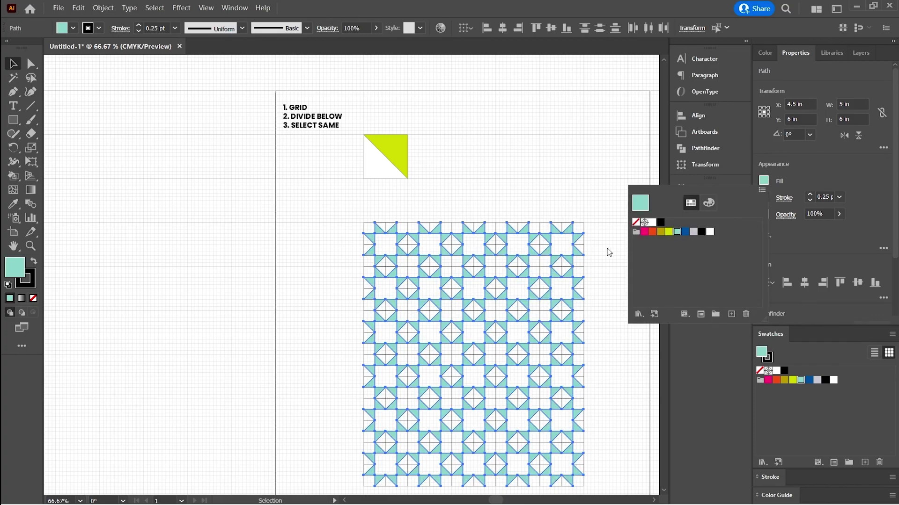
click(646, 352)
scroll(641, 345, down, 2)
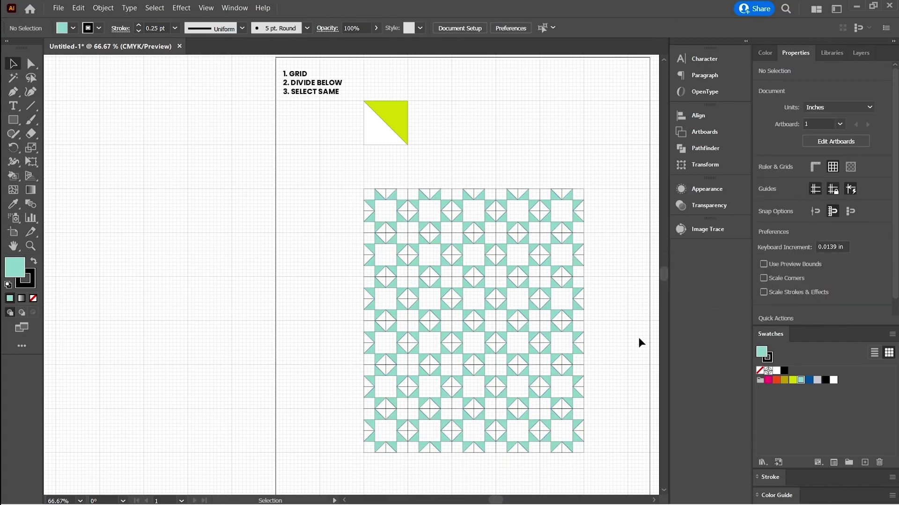